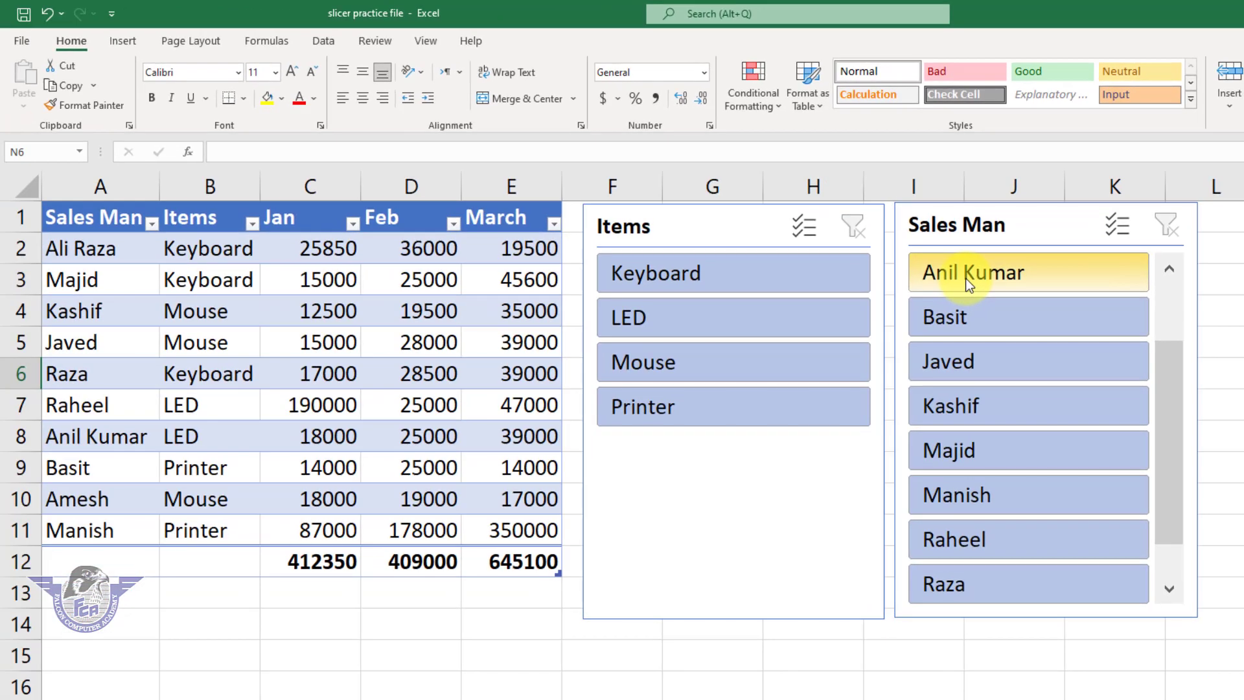
# Filter the sales table by three individual salesmen in turn with the Sales Man slicer, and clear that filter
pyautogui.click(966, 277)
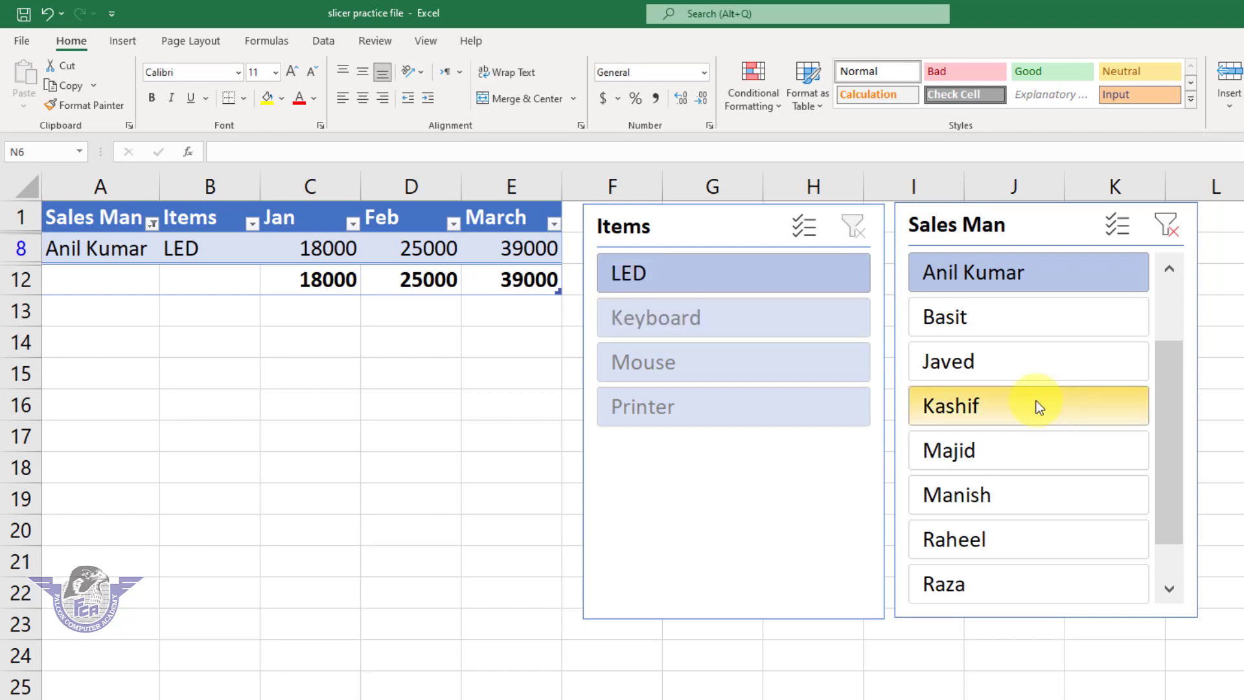
pyautogui.click(938, 319)
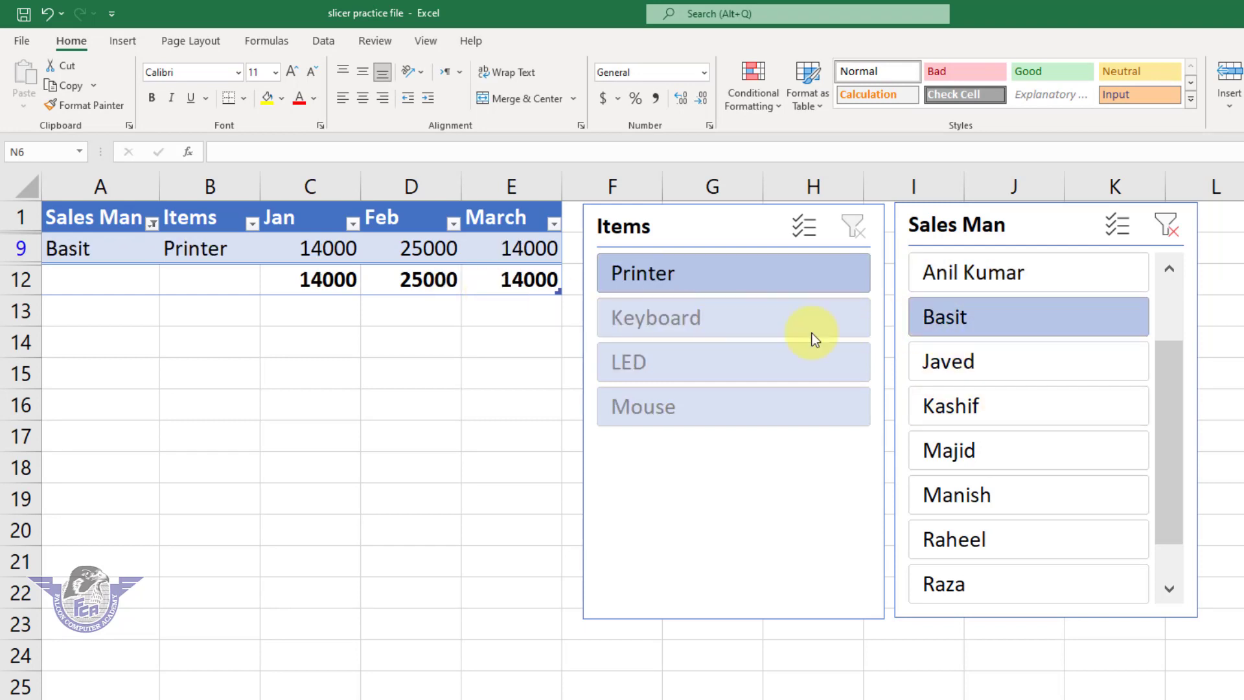
pyautogui.click(993, 371)
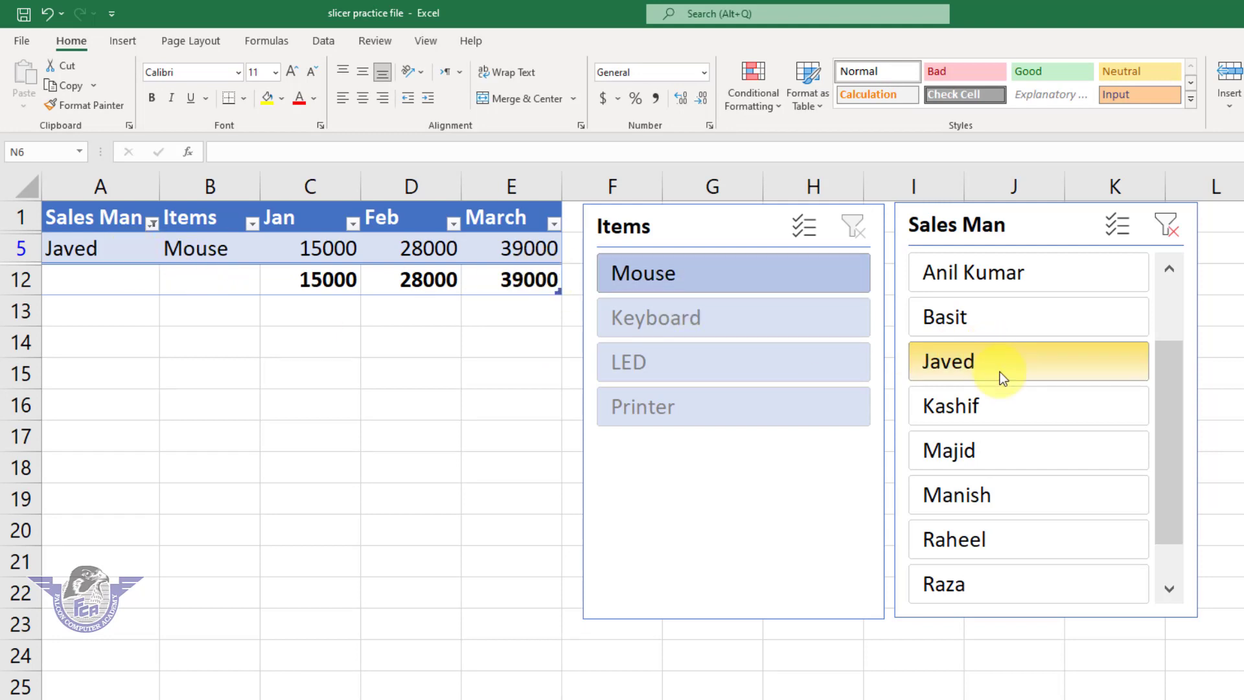
pyautogui.click(1161, 228)
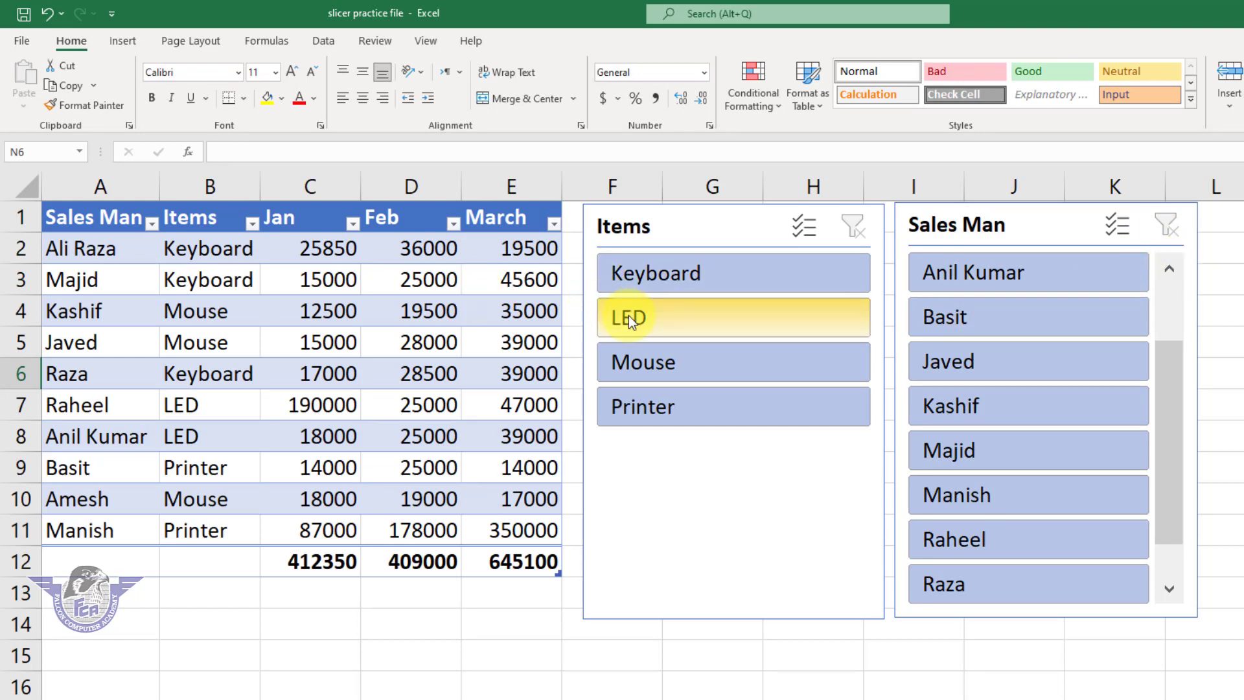
# Filter the table by Keyboard, LED, Mouse and Printer in turn with the Items slicer, return to Keyboard, and clear the filter
pyautogui.click(650, 282)
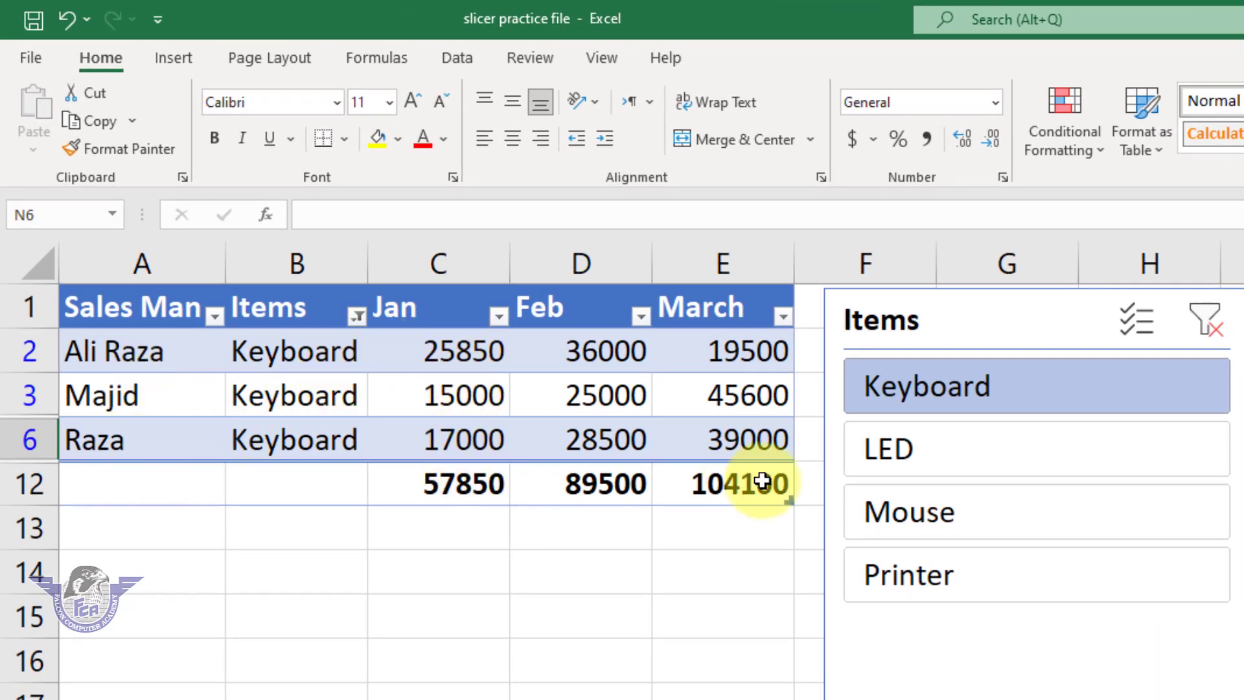
pyautogui.click(918, 462)
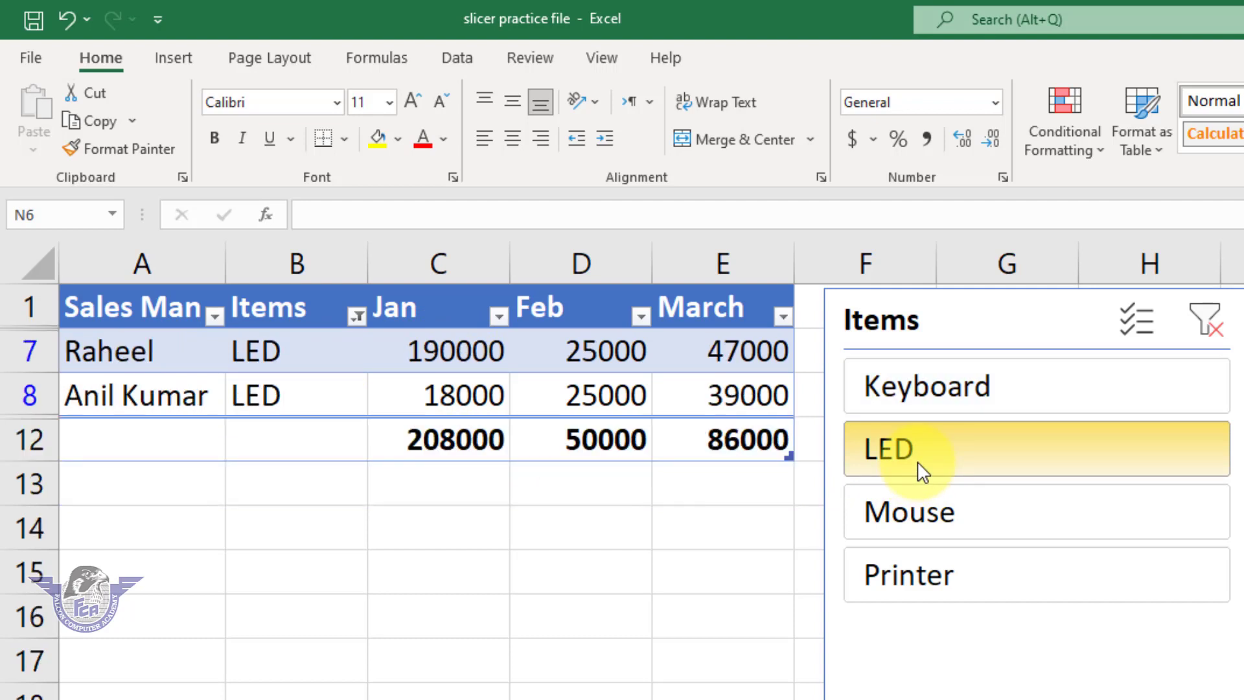
pyautogui.click(919, 512)
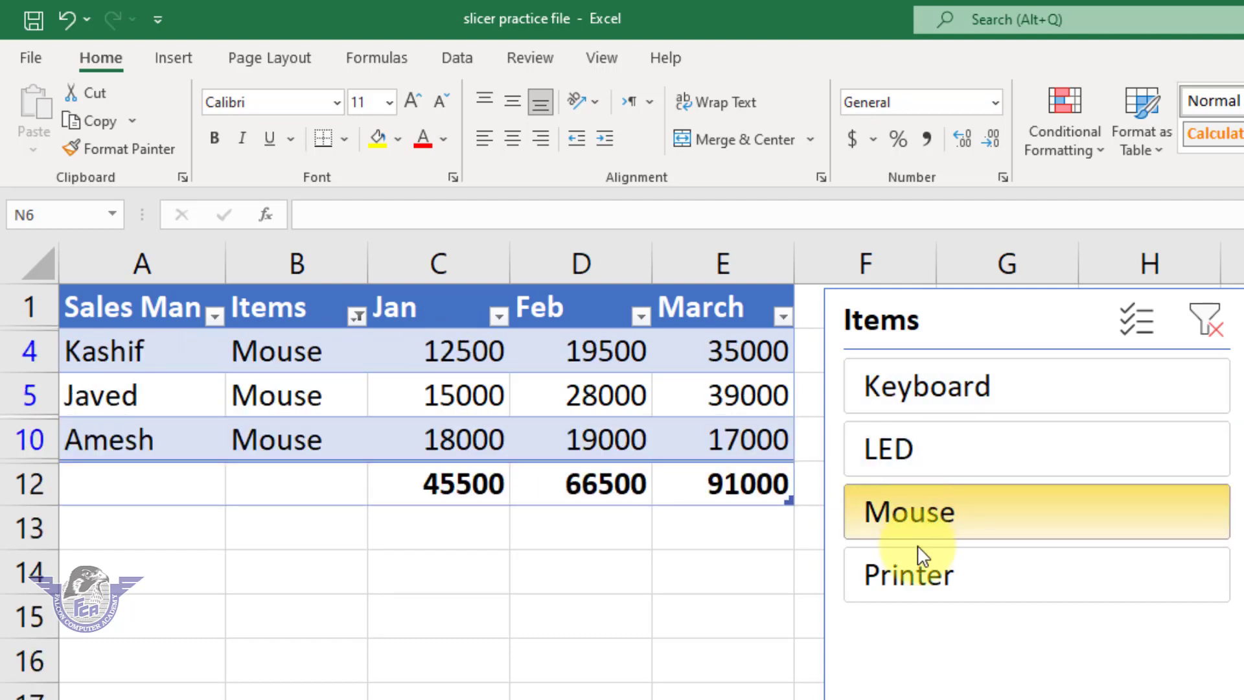
pyautogui.click(916, 581)
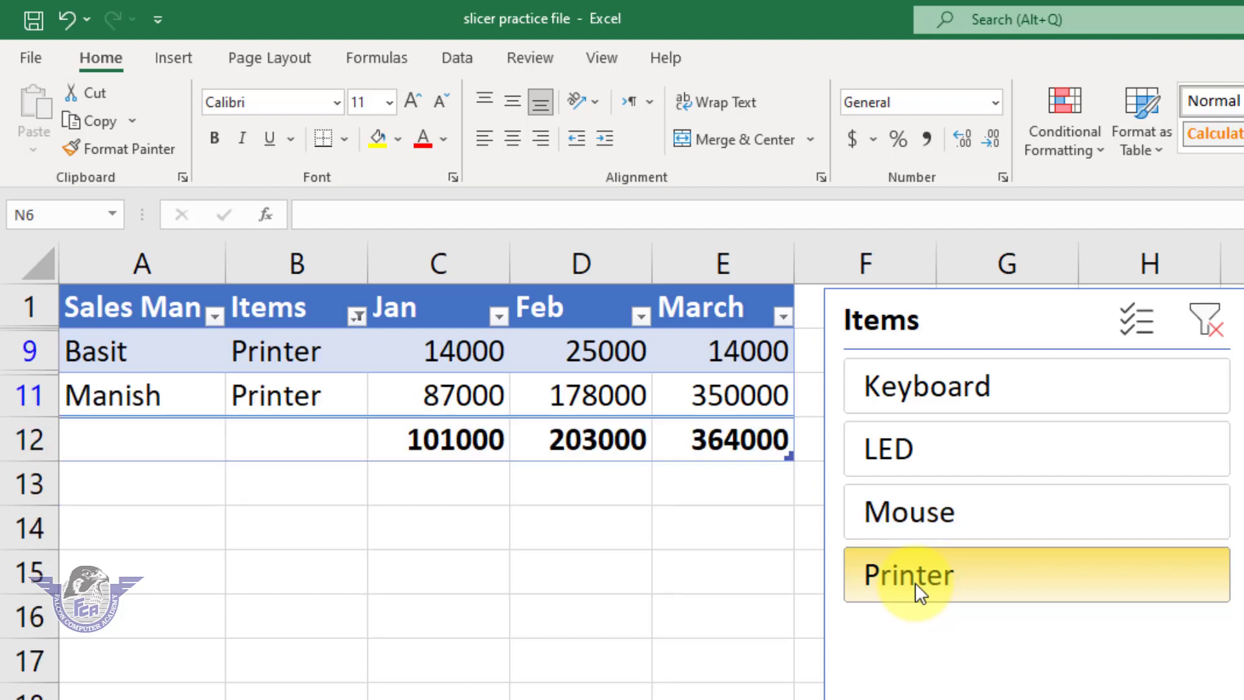
pyautogui.click(931, 519)
pyautogui.click(911, 409)
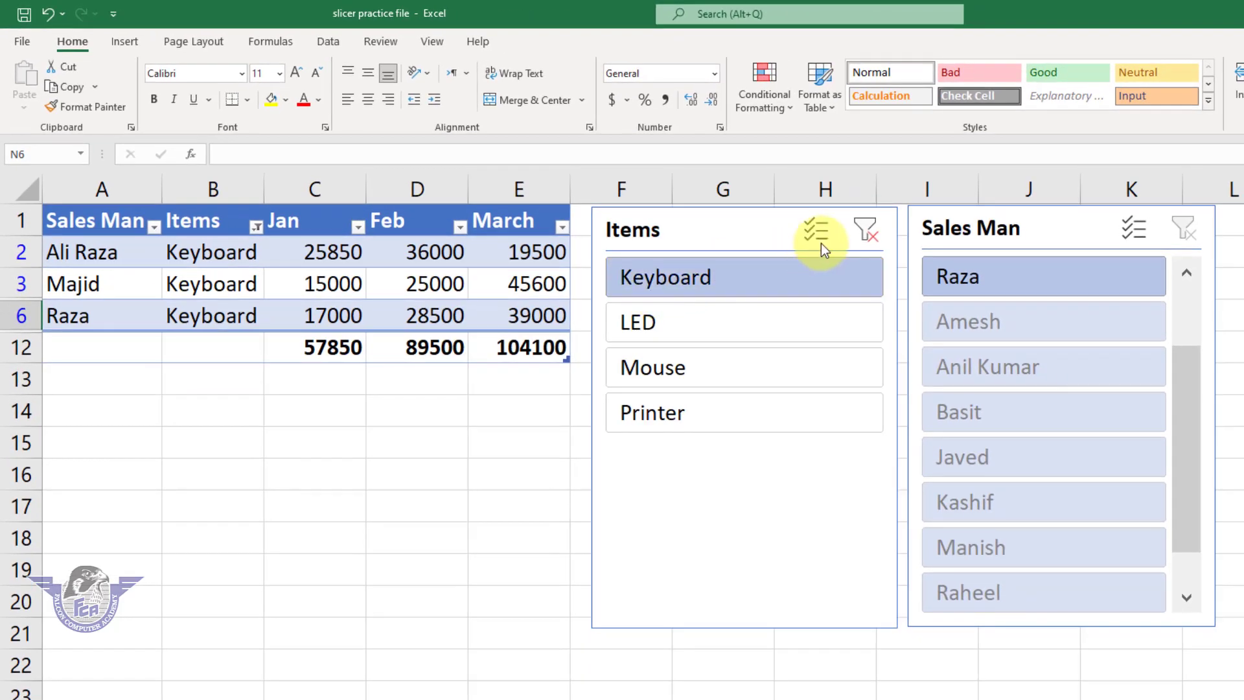
pyautogui.click(863, 235)
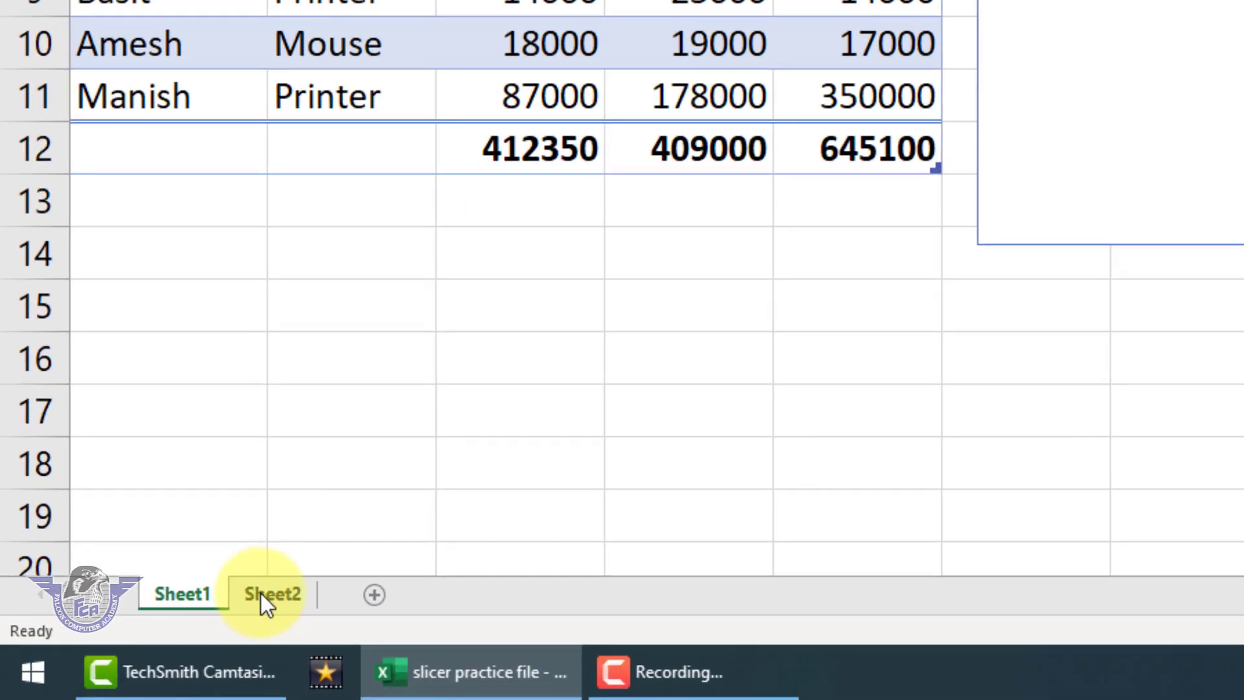
# Switch to Sheet2
pyautogui.click(261, 593)
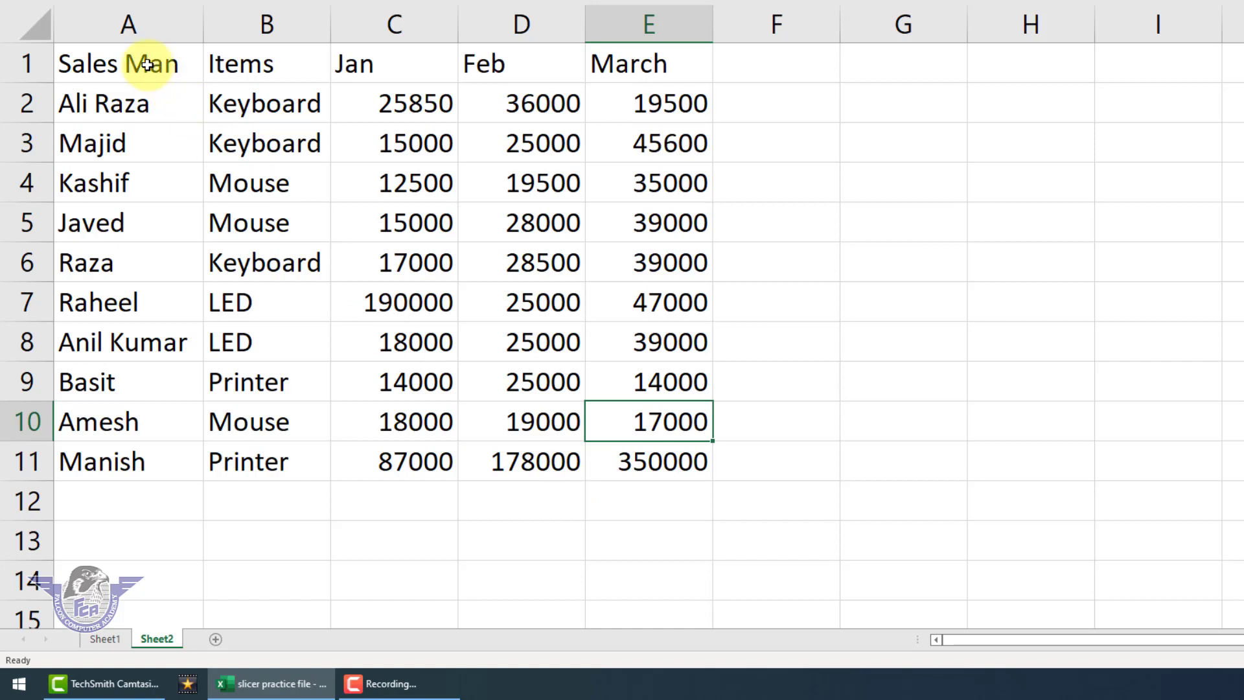
# Convert the range A1:E11 into a table with headers, and undo the conversion
pyautogui.moveTo(148, 63); pyautogui.dragTo(642, 455)
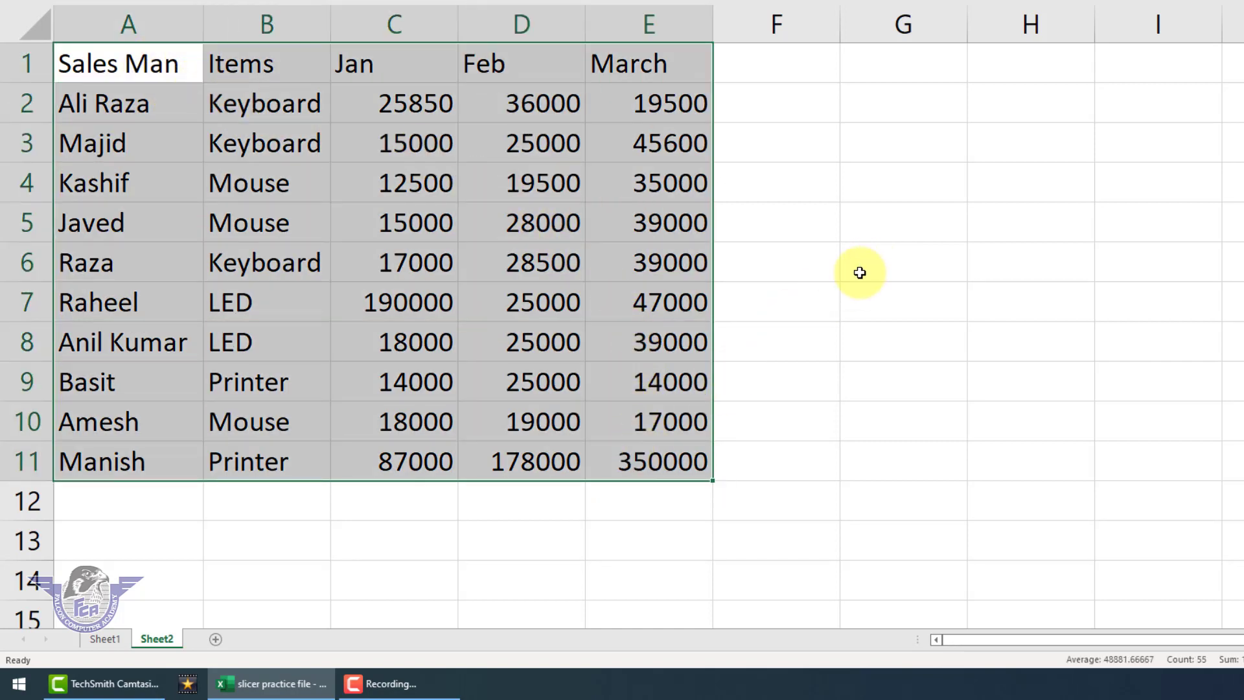
pyautogui.hotkey('ctrl', 't')
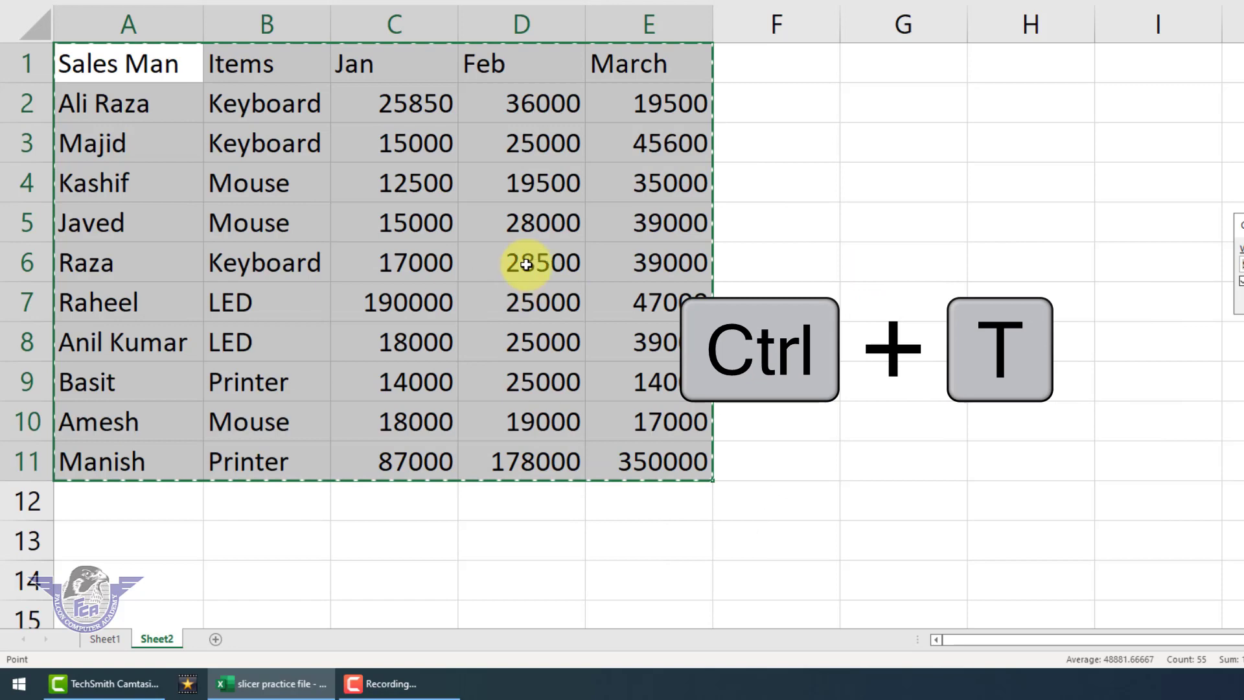
pyautogui.moveTo(1241, 224); pyautogui.dragTo(835, 155)
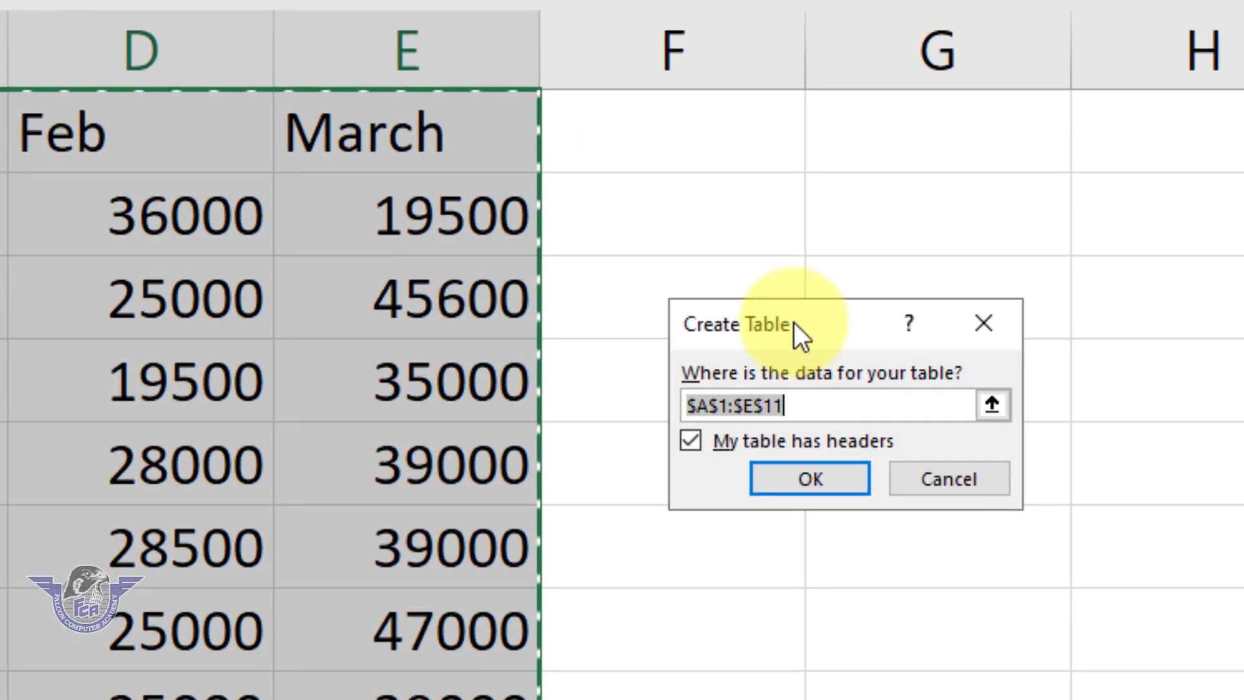
pyautogui.click(774, 480)
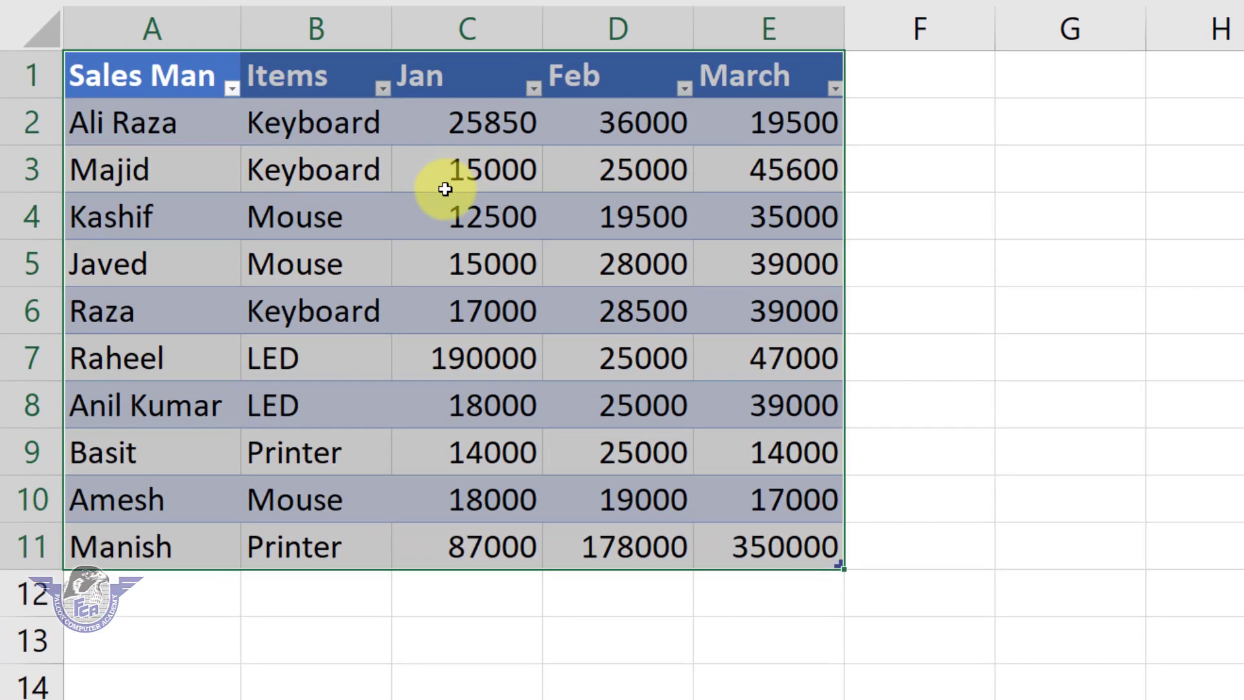
pyautogui.hotkey('ctrl', 'z')
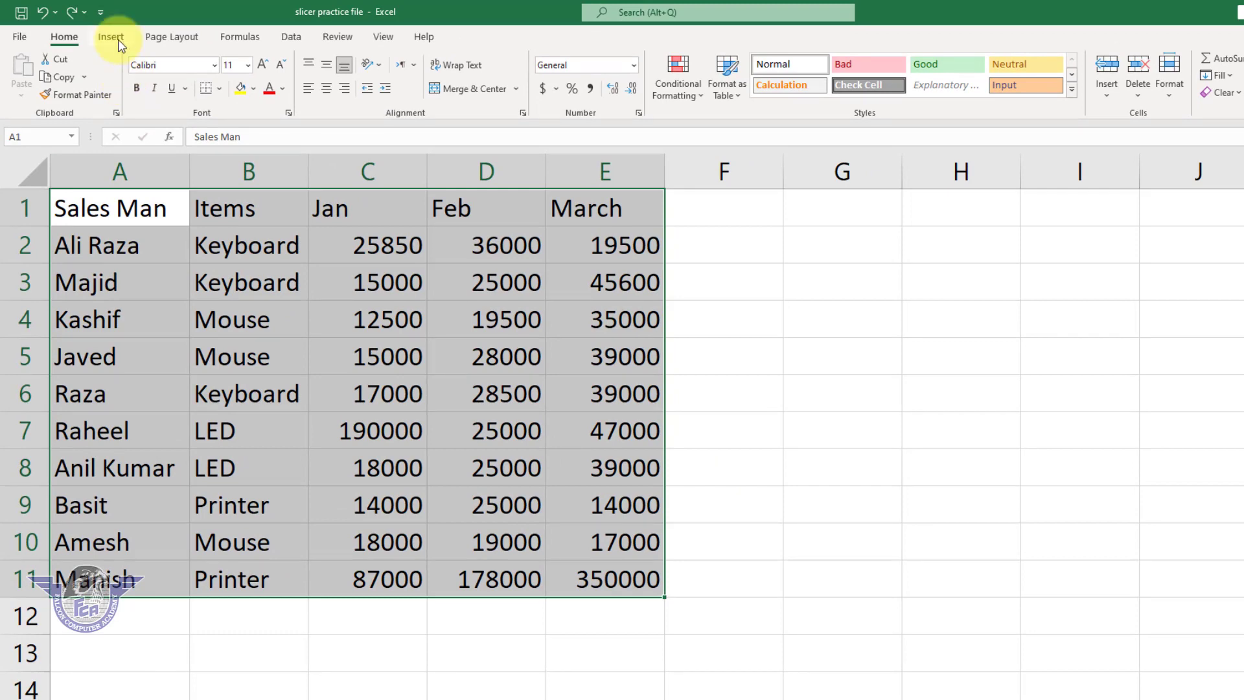
# Try to insert a slicer for the plain data range A1:E11, and cancel the connections dialog
pyautogui.click(120, 44)
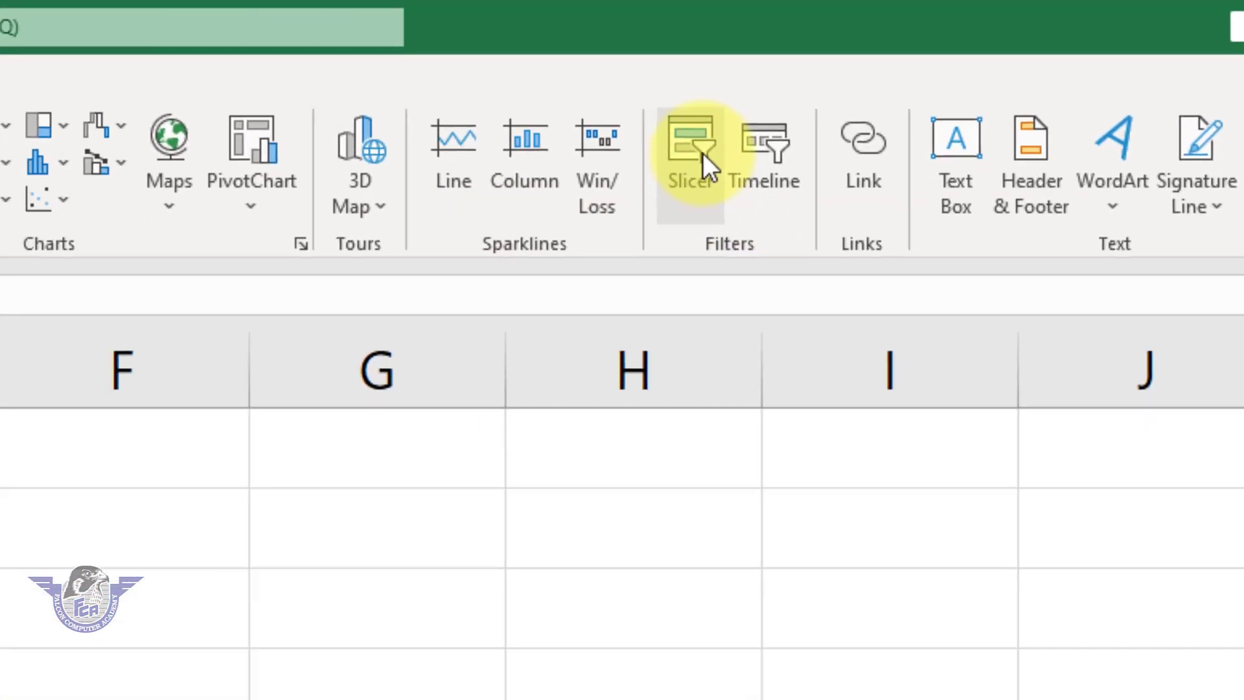
pyautogui.click(639, 152)
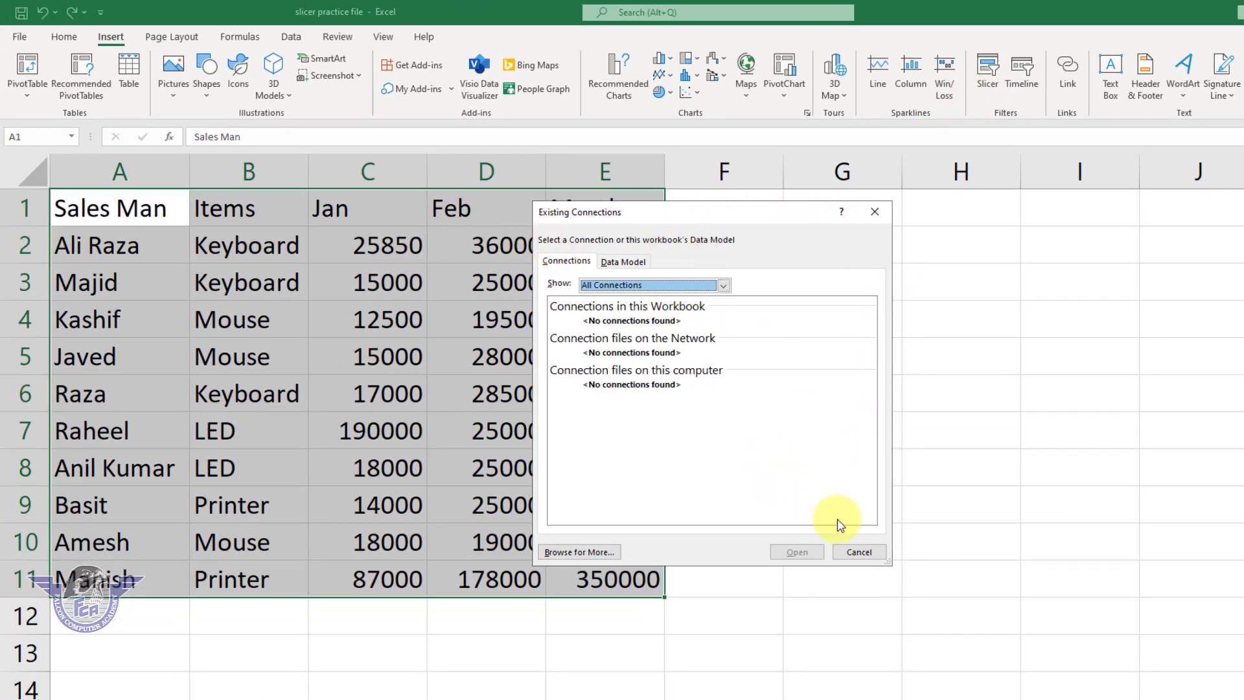
pyautogui.click(859, 551)
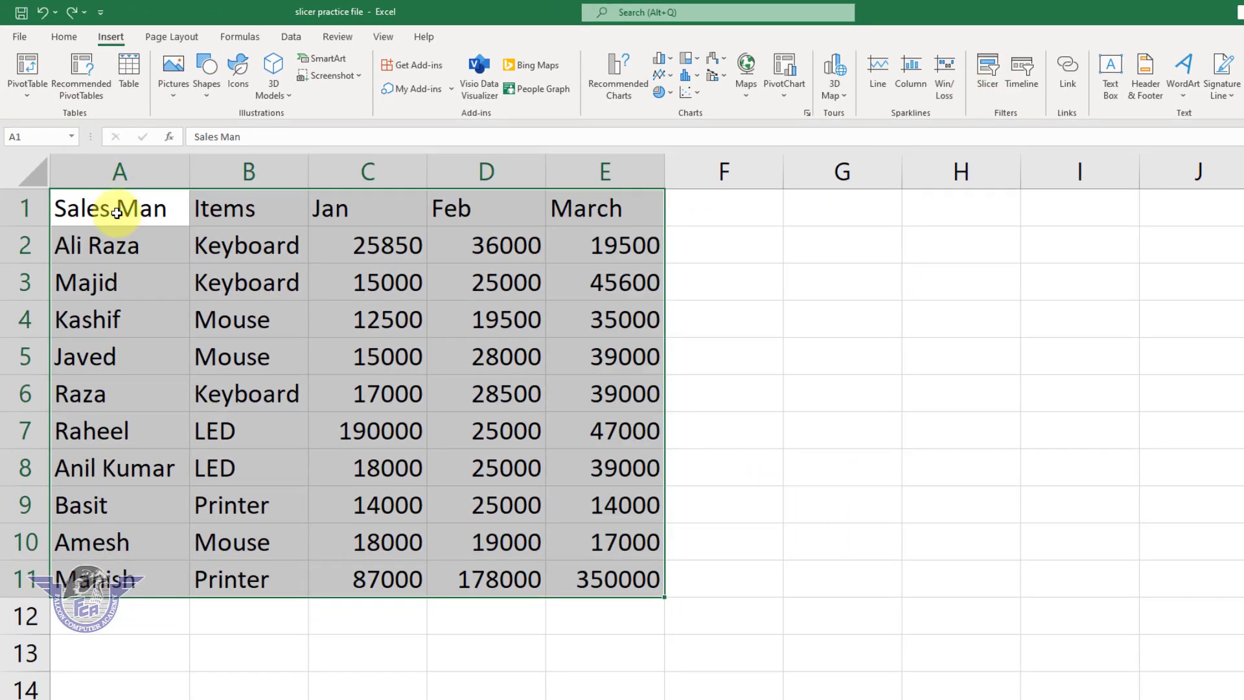
# Create a table from the sales data in A1:E11, with the first row as headers
pyautogui.moveTo(138, 208); pyautogui.dragTo(601, 566)
pyautogui.hotkey('ctrl', 't')
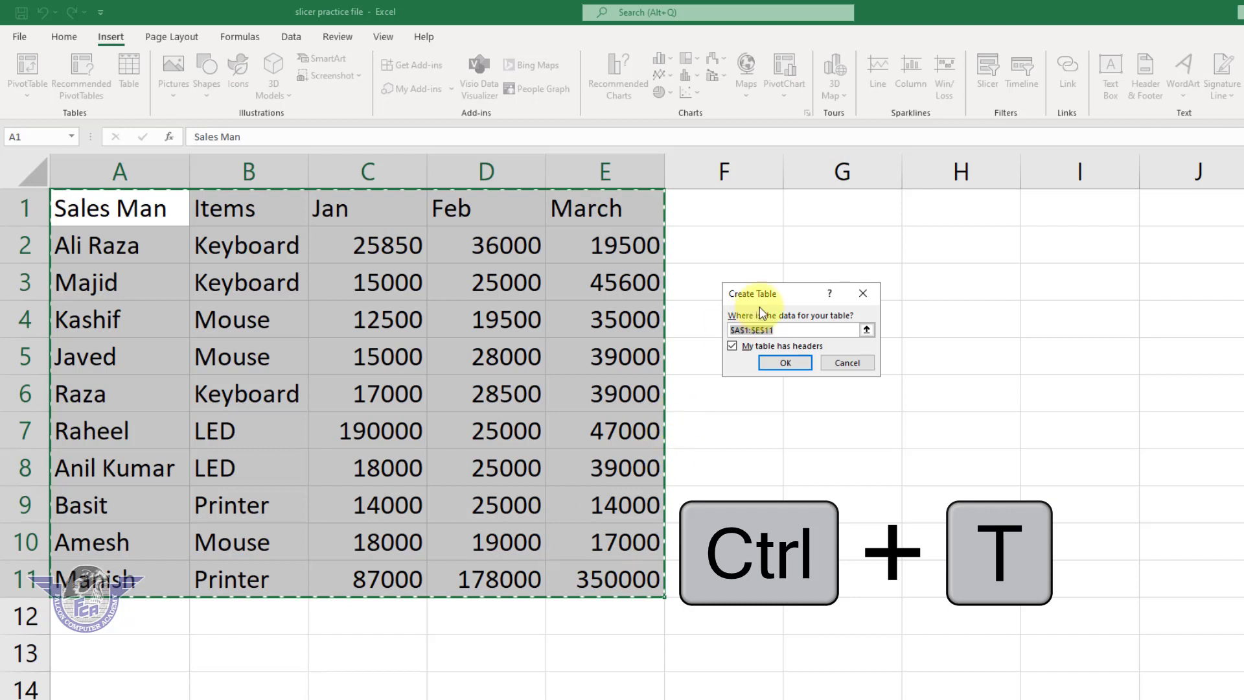
pyautogui.moveTo(778, 288); pyautogui.dragTo(733, 263)
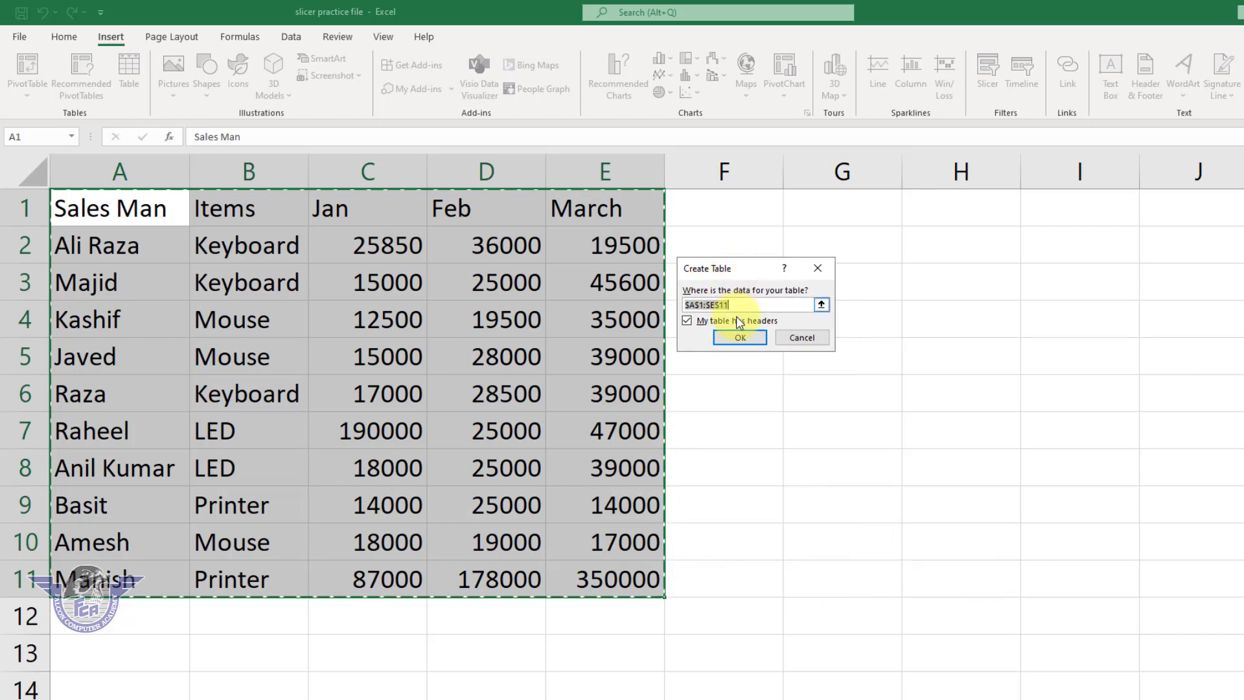
pyautogui.click(690, 324)
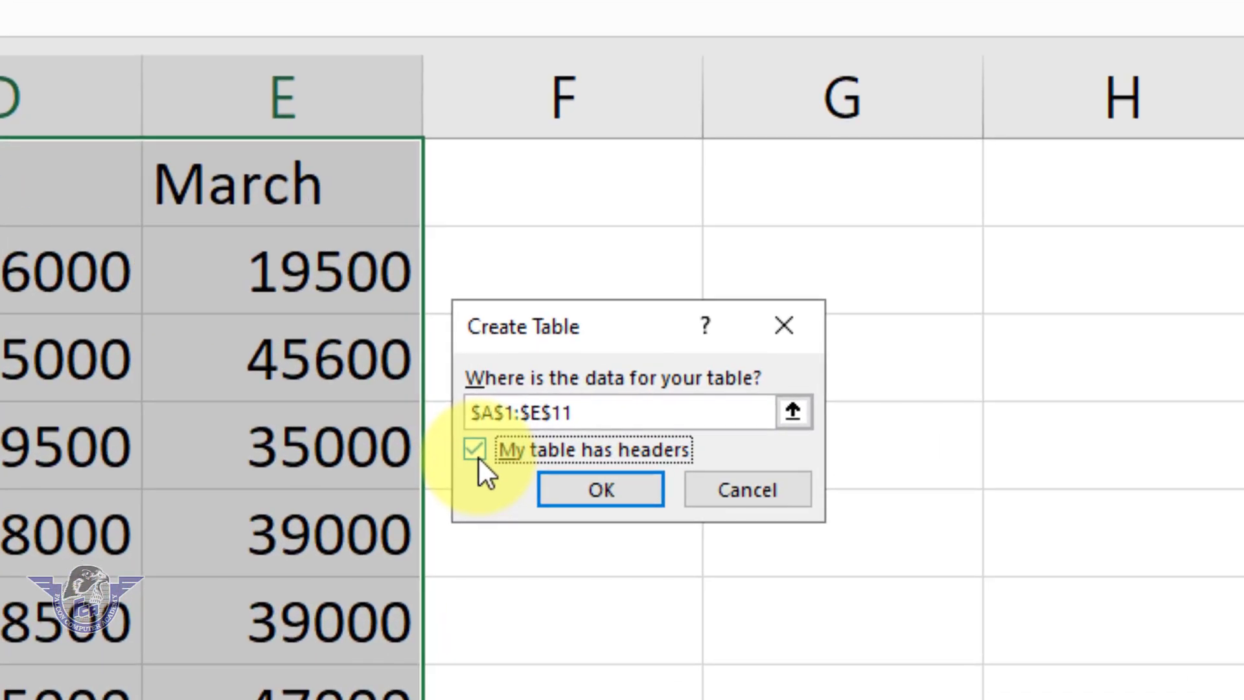
pyautogui.click(608, 491)
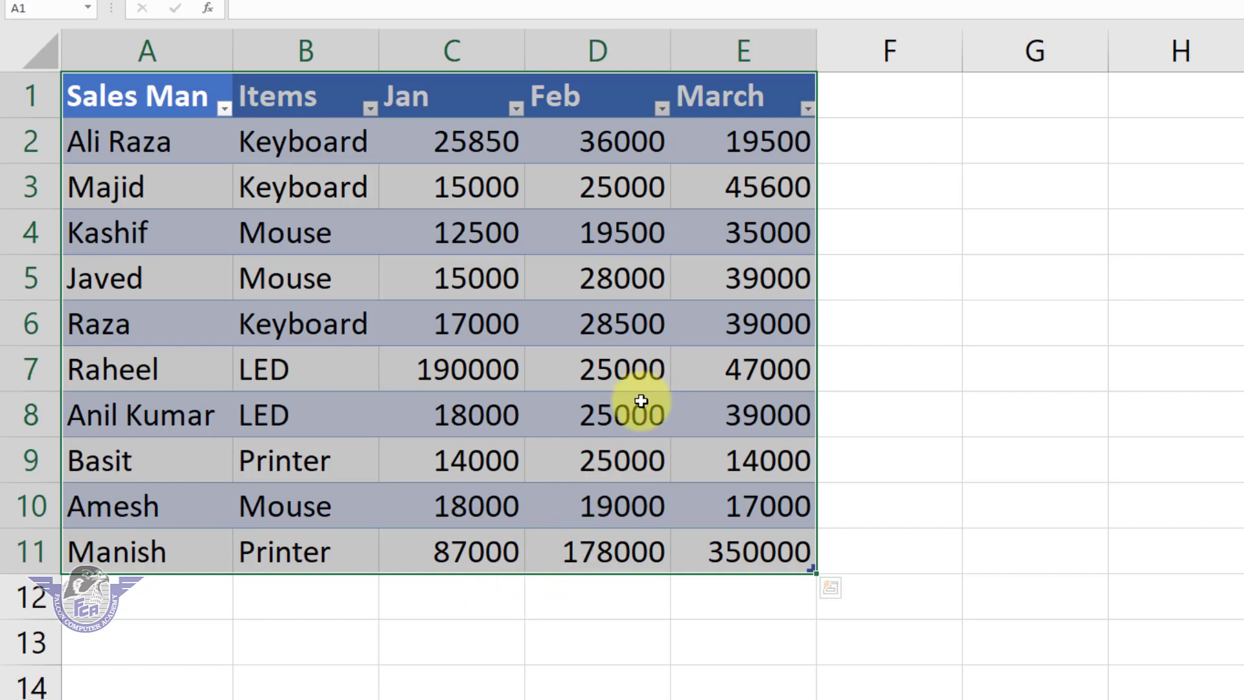
# Enter a SUBTOTAL formula in C12 with function number 9 (SUM) over the Jan values in C2:C11
pyautogui.click(473, 601)
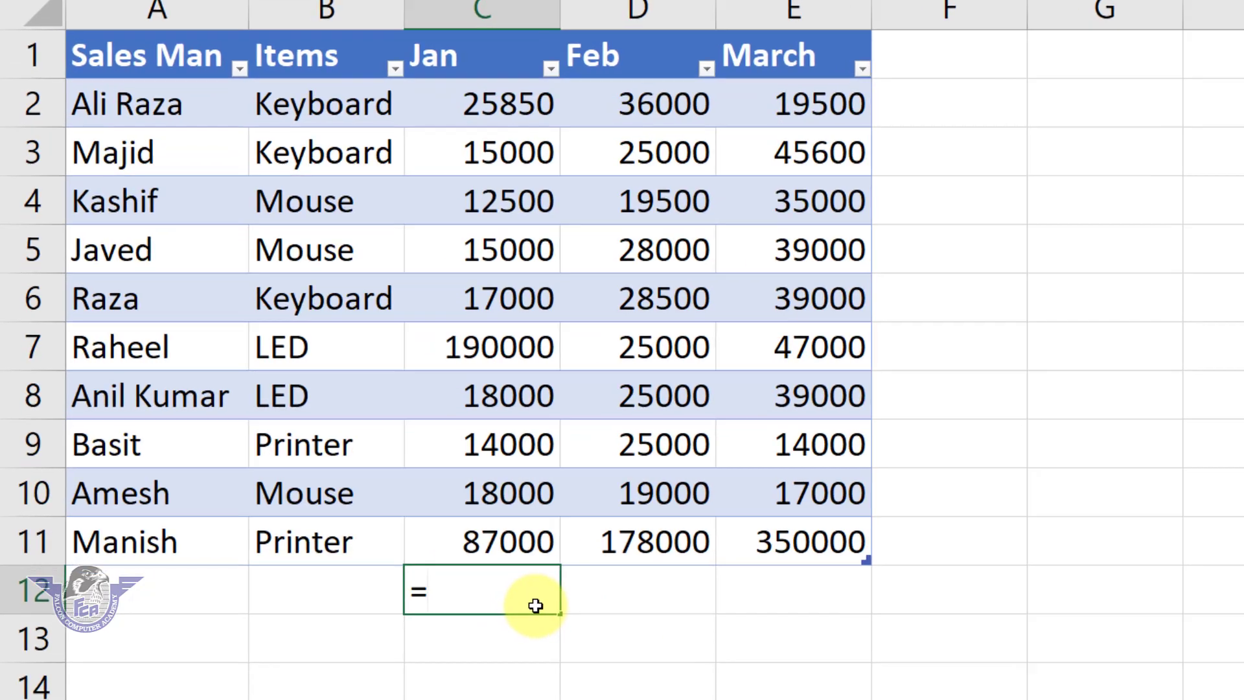
pyautogui.write('subtotal')
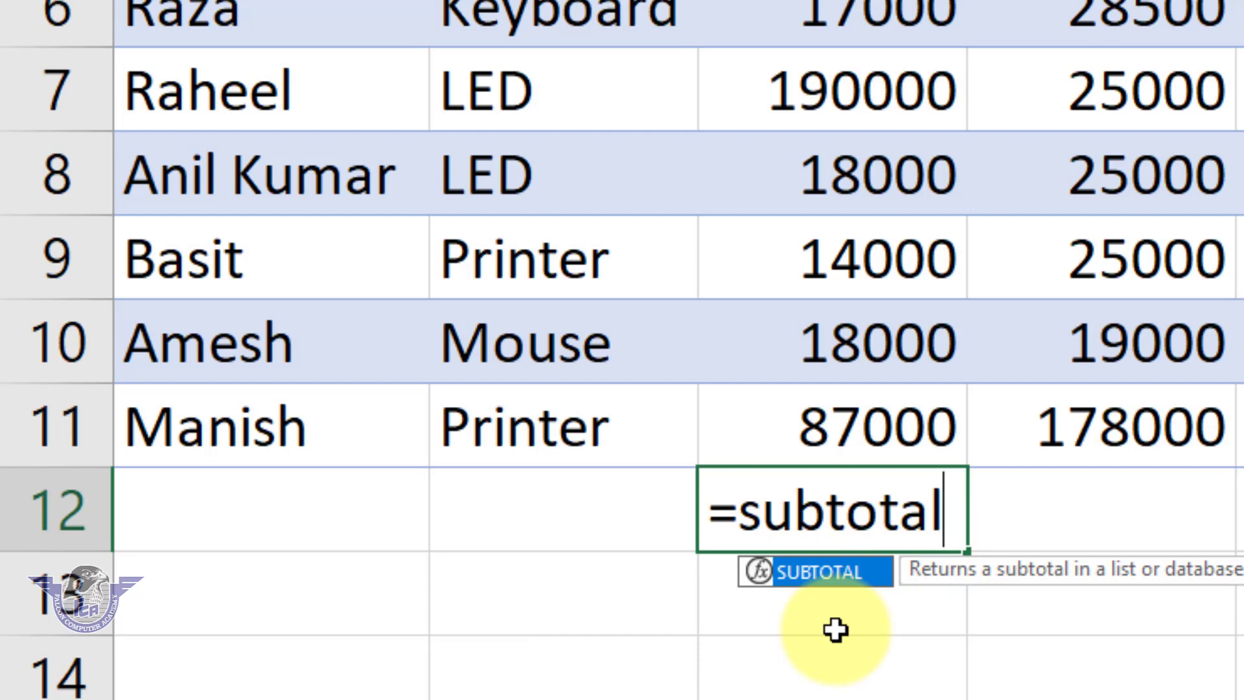
pyautogui.press('Tab')
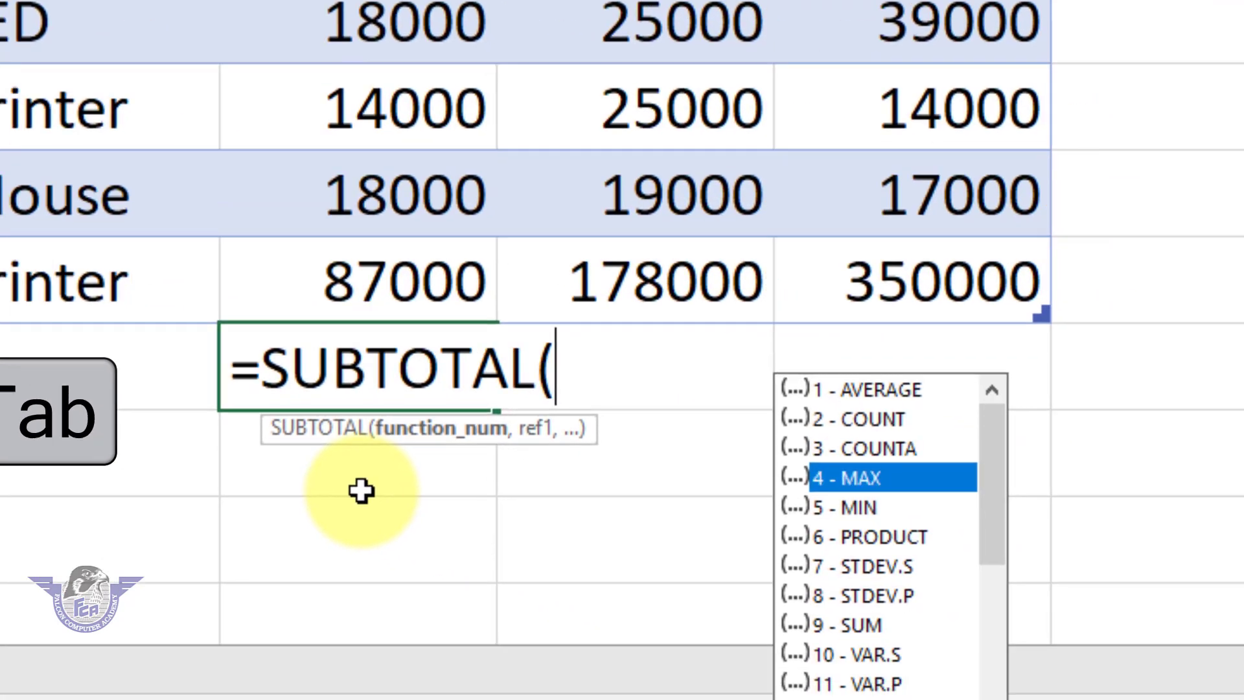
pyautogui.press('Down')
pyautogui.press('Down')
pyautogui.press('Down')
pyautogui.press('Down')
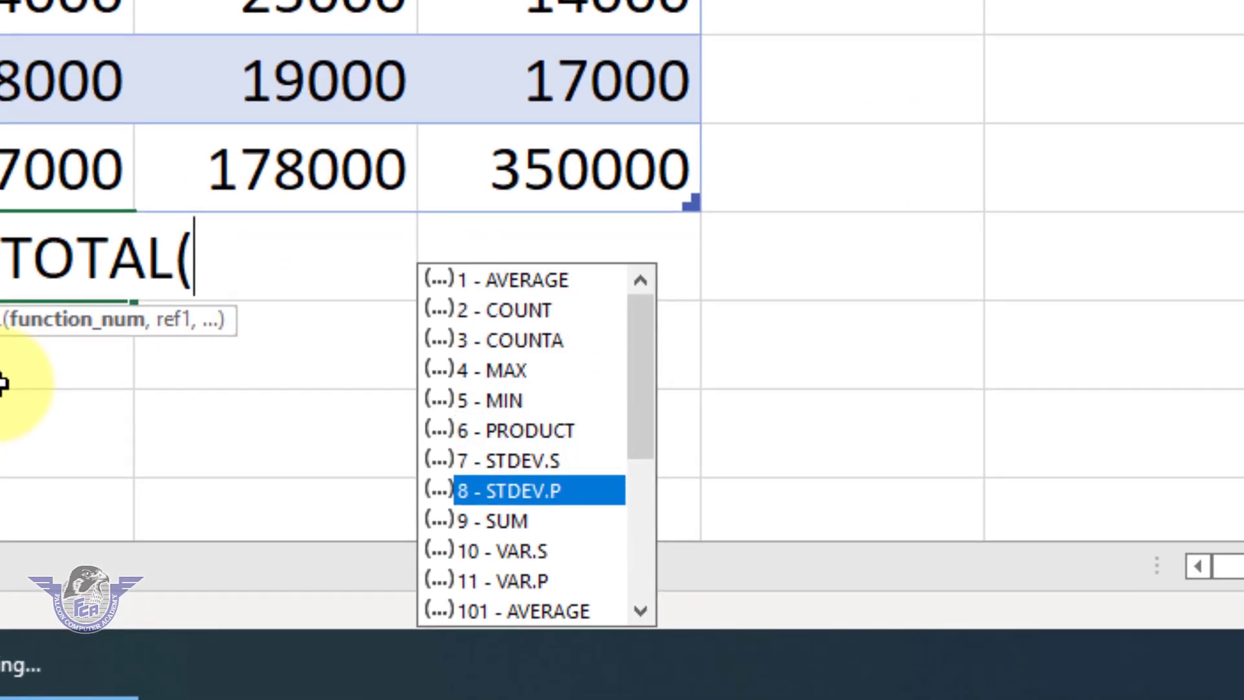
pyautogui.press('Down')
pyautogui.press('Up')
pyautogui.press('Down')
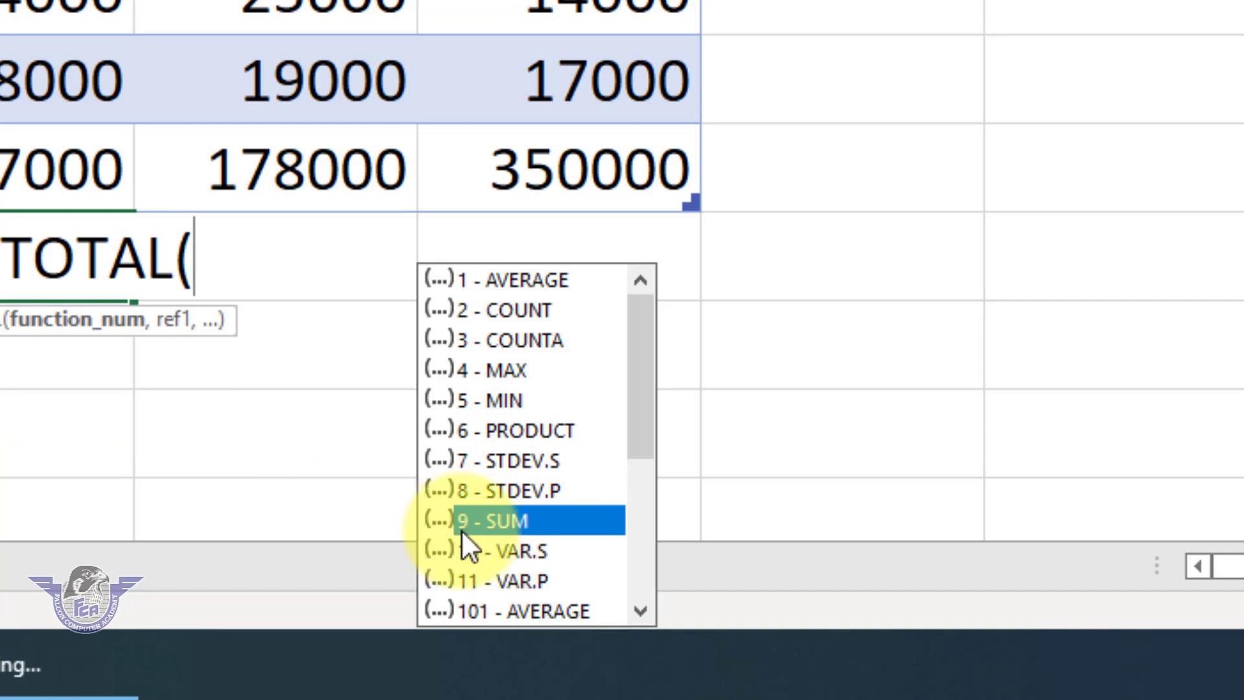
pyautogui.press('Tab')
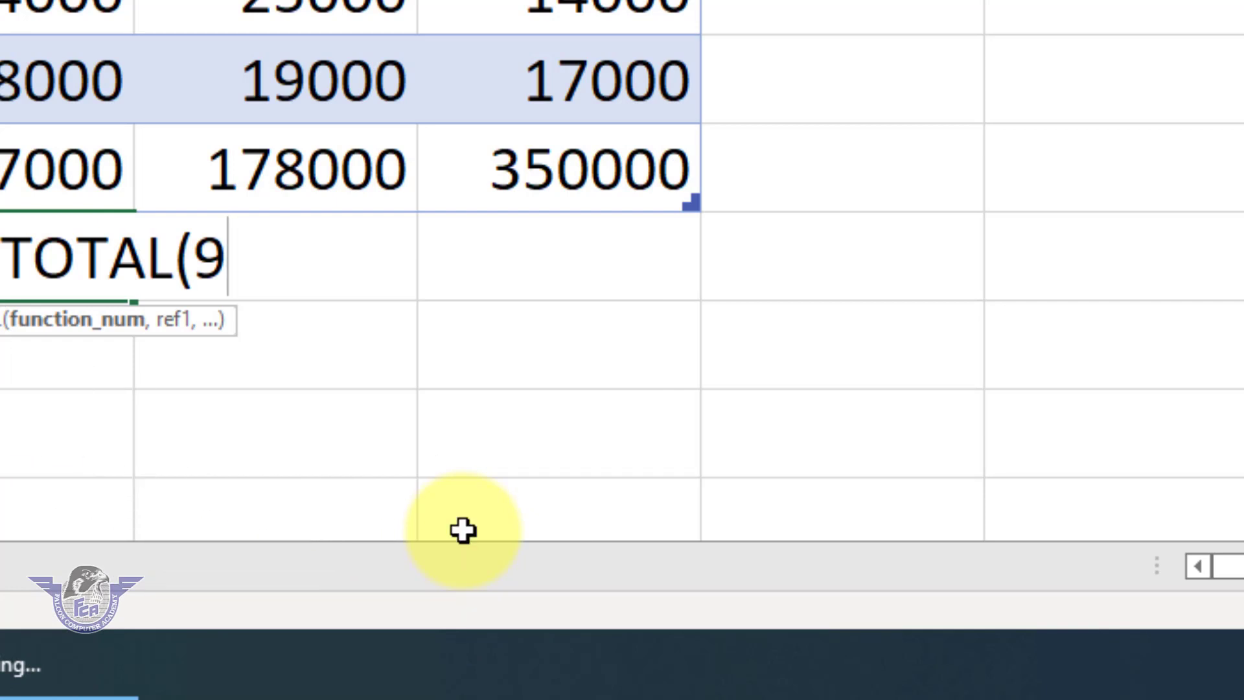
pyautogui.write(',')
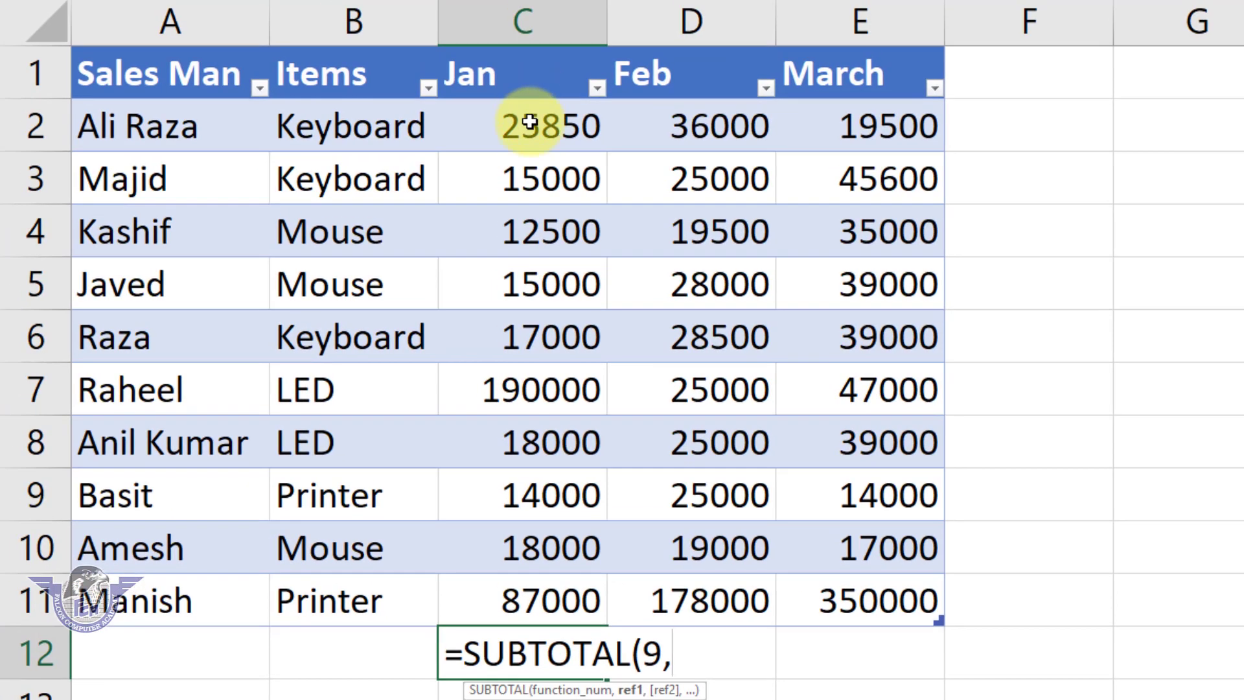
pyautogui.moveTo(528, 125); pyautogui.dragTo(546, 593)
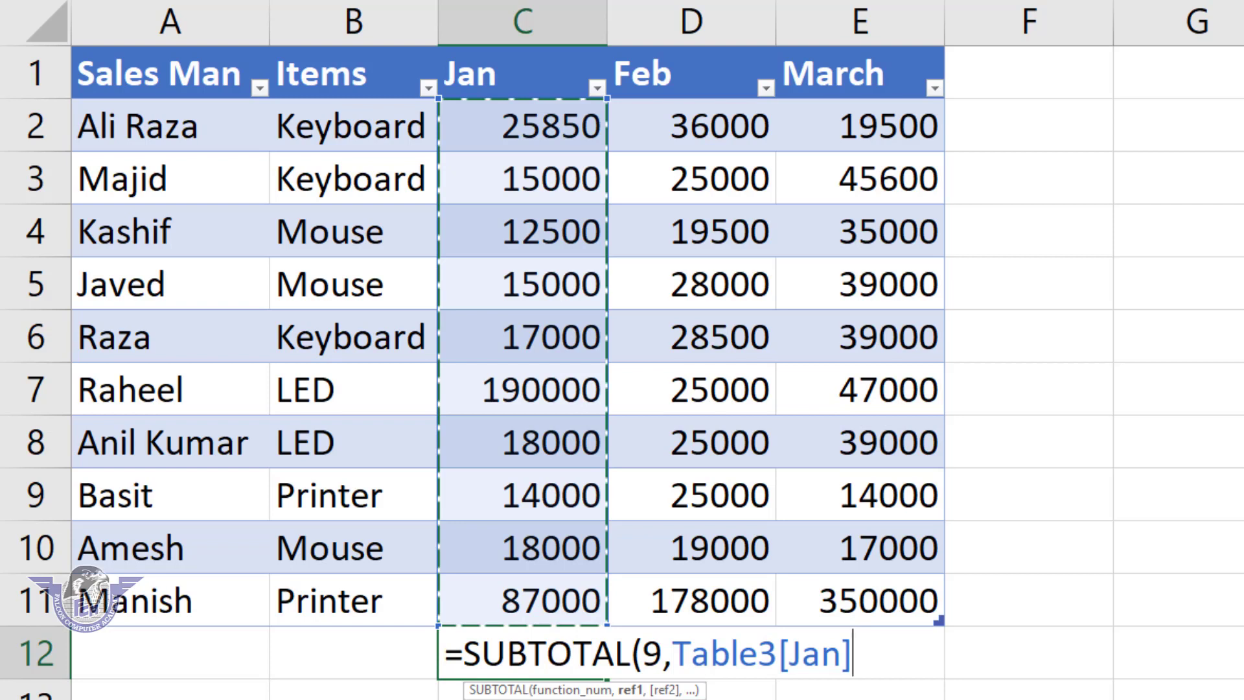
pyautogui.write(')')
pyautogui.press('Return')
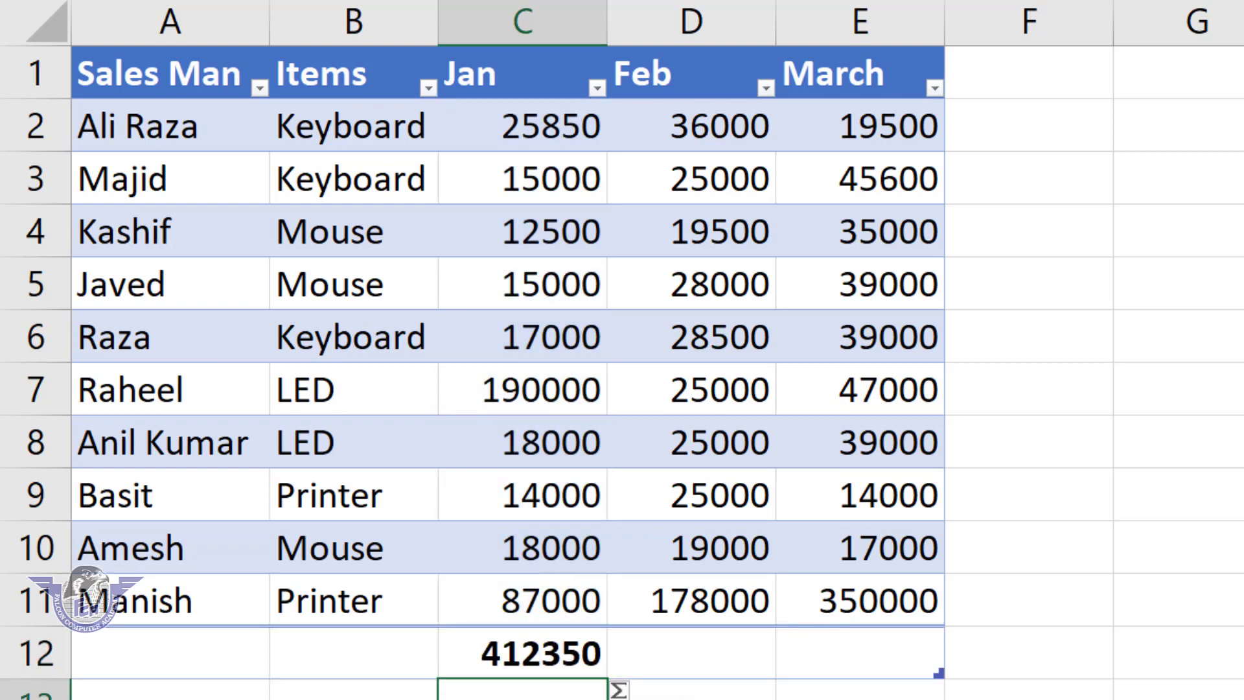
# Fill the Jan subtotal formula from C12 across to D12 and E12 for Feb and March
pyautogui.click(521, 651)
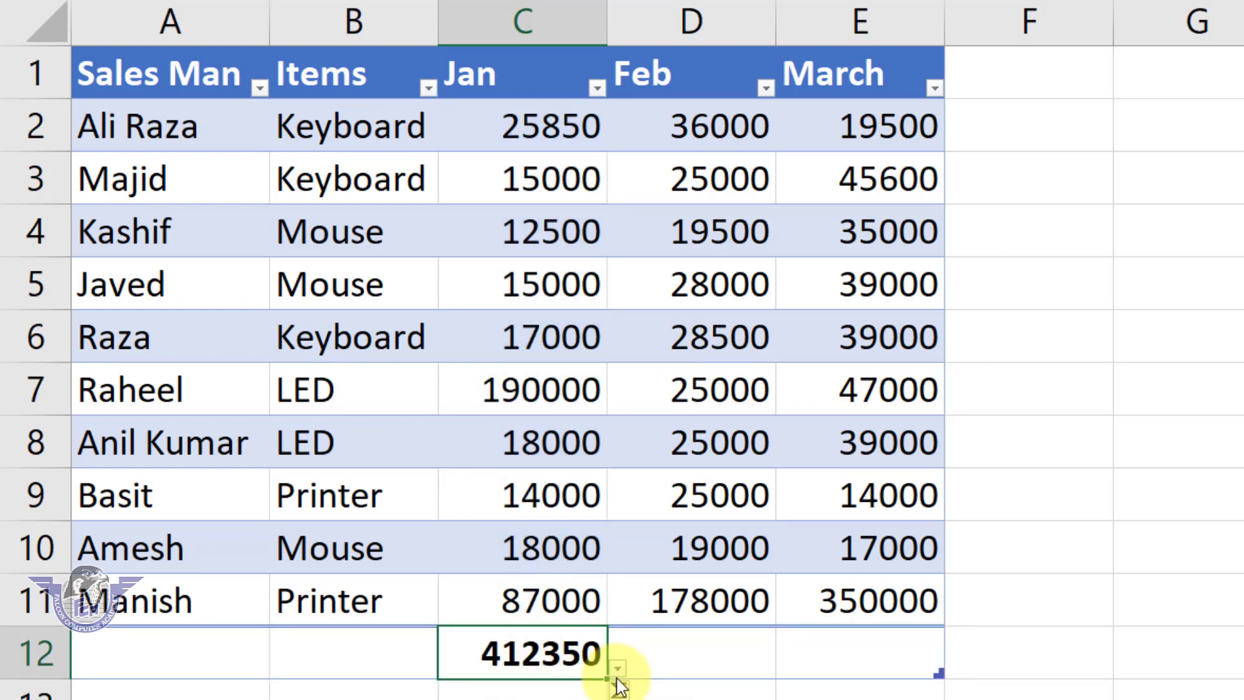
pyautogui.moveTo(607, 677); pyautogui.dragTo(920, 679)
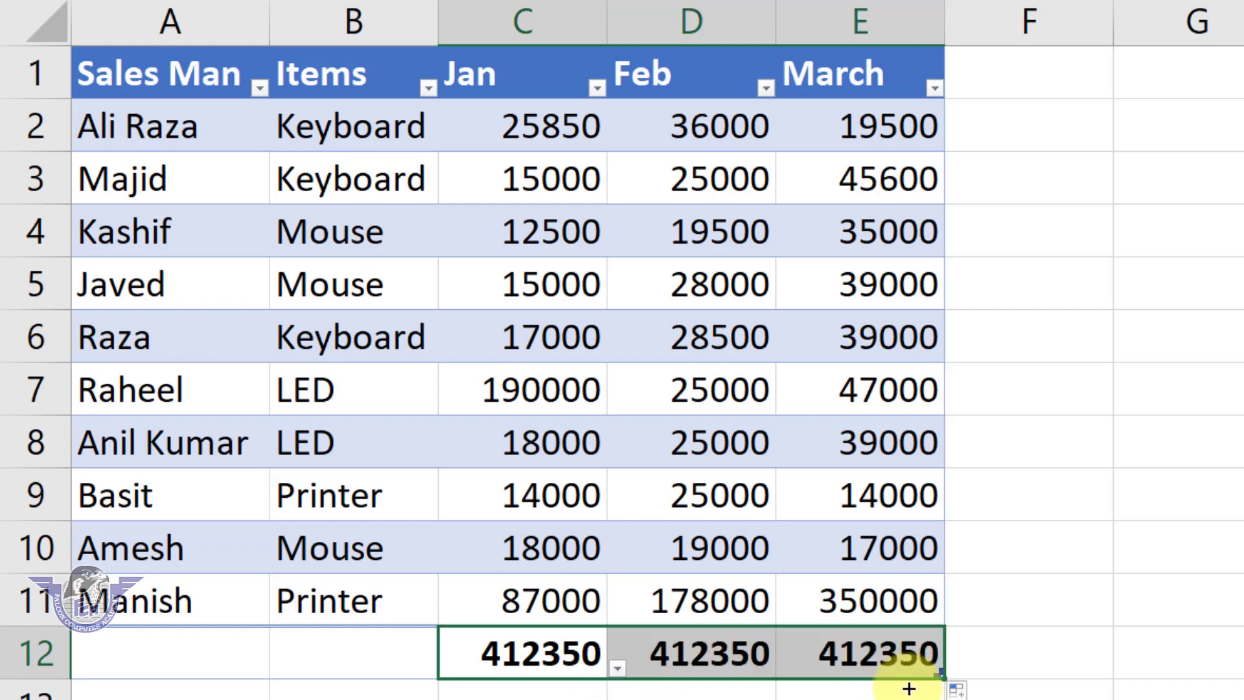
pyautogui.click(805, 689)
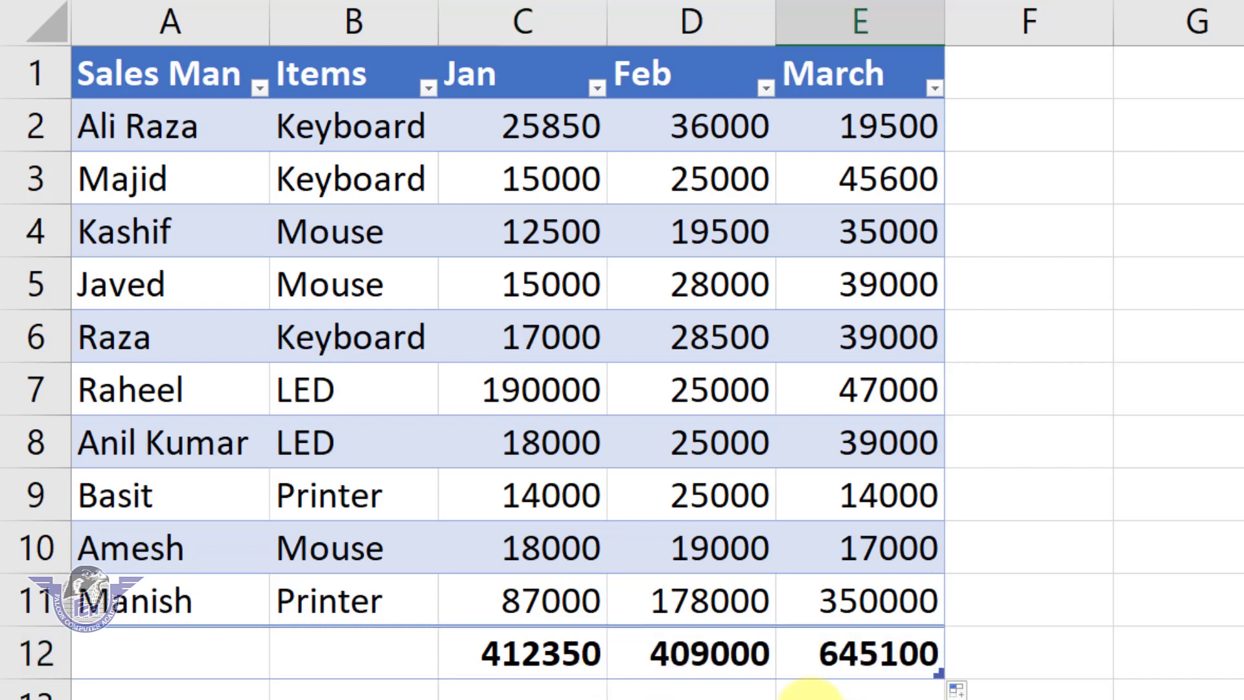
pyautogui.click(739, 649)
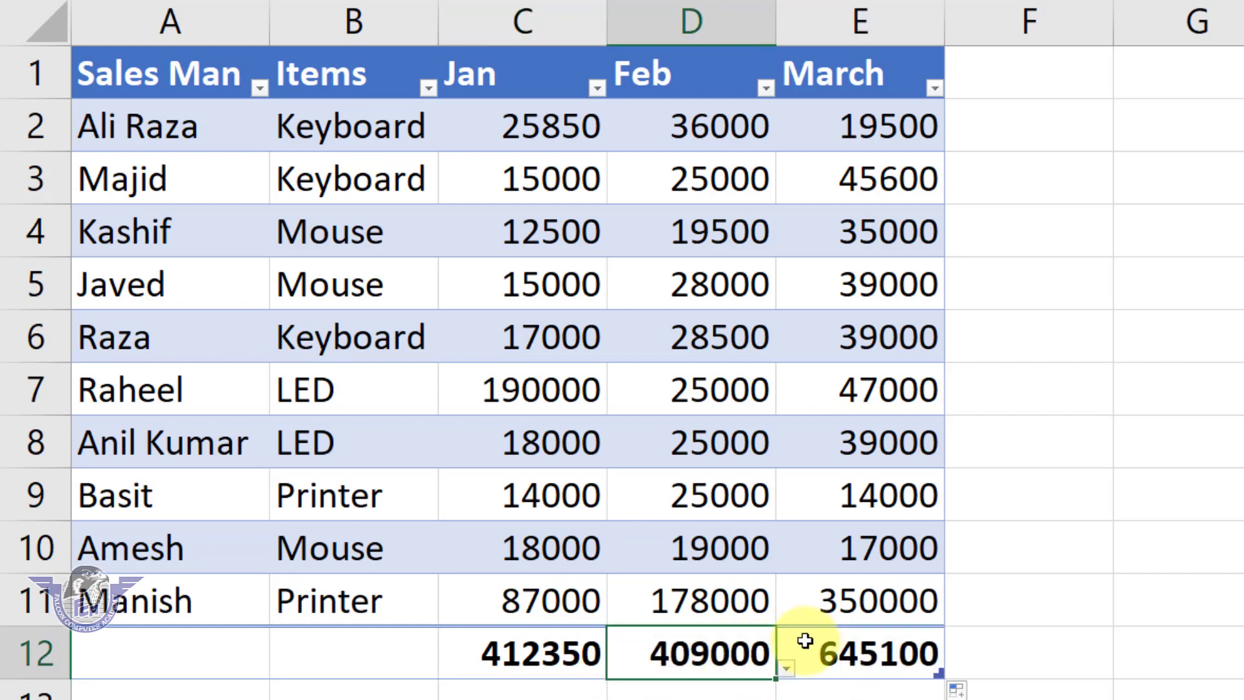
pyautogui.click(805, 663)
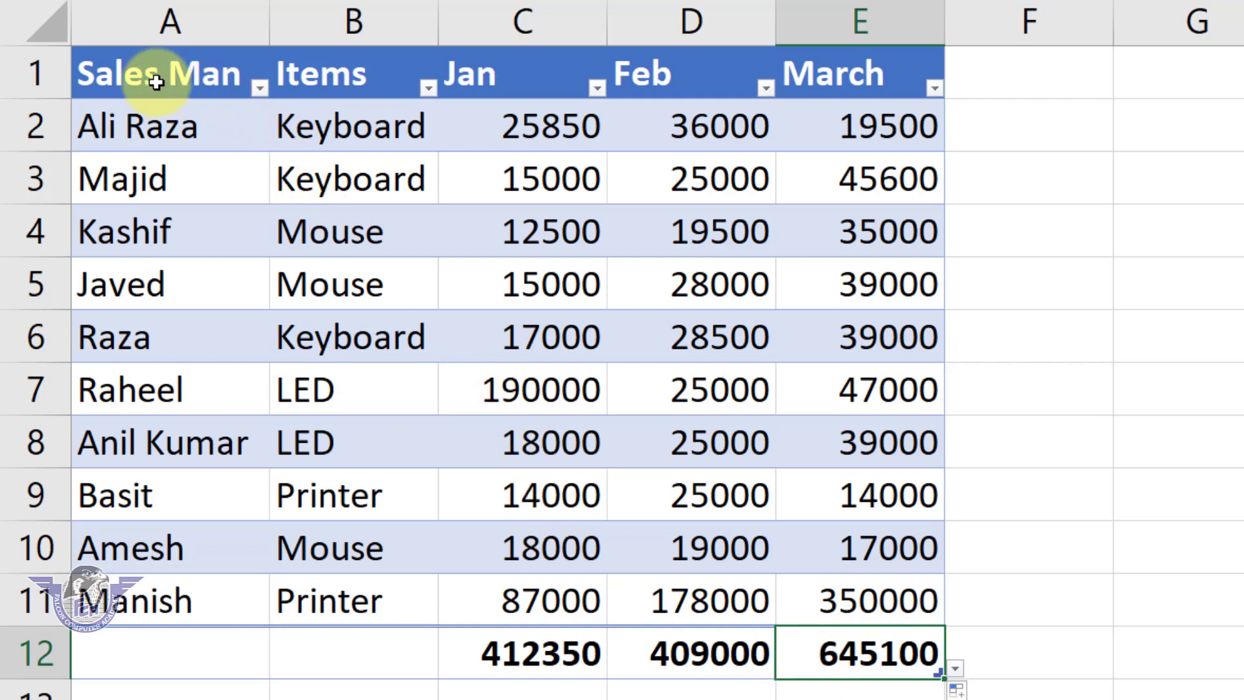
# Insert a Sales Man slicer for the table A1:E12 and place it beside the table over columns G to I
pyautogui.click(256, 121)
pyautogui.moveTo(307, 121); pyautogui.dragTo(862, 656)
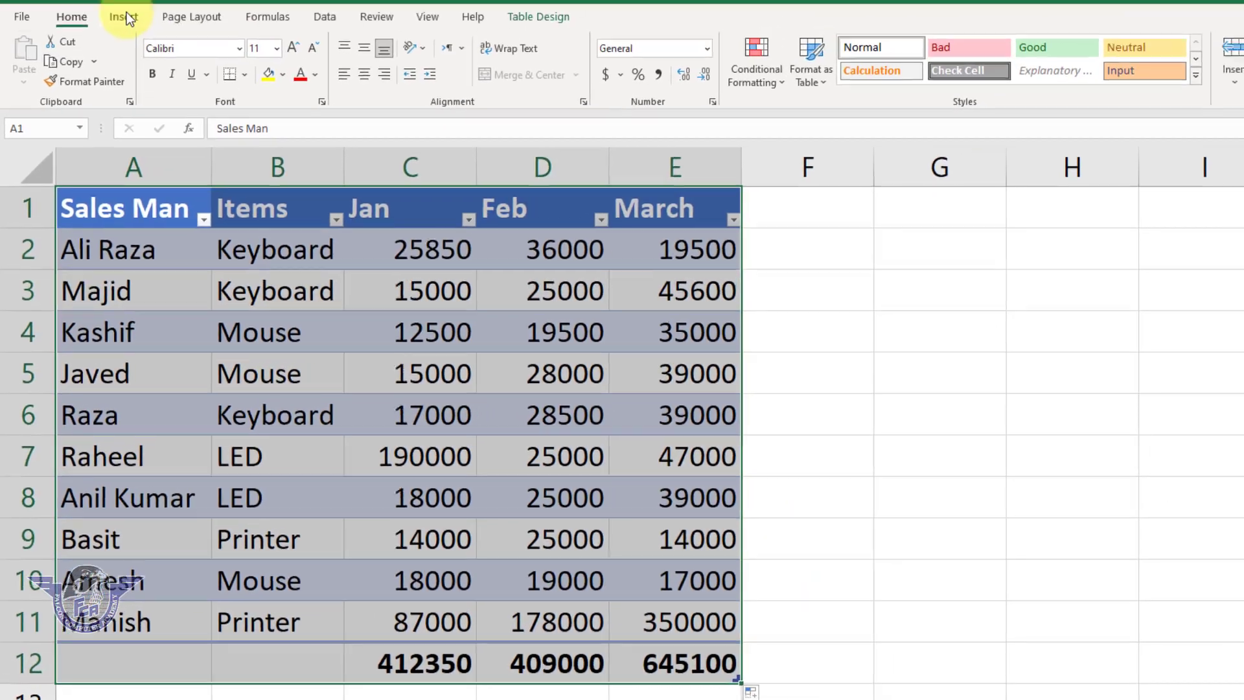
pyautogui.click(125, 13)
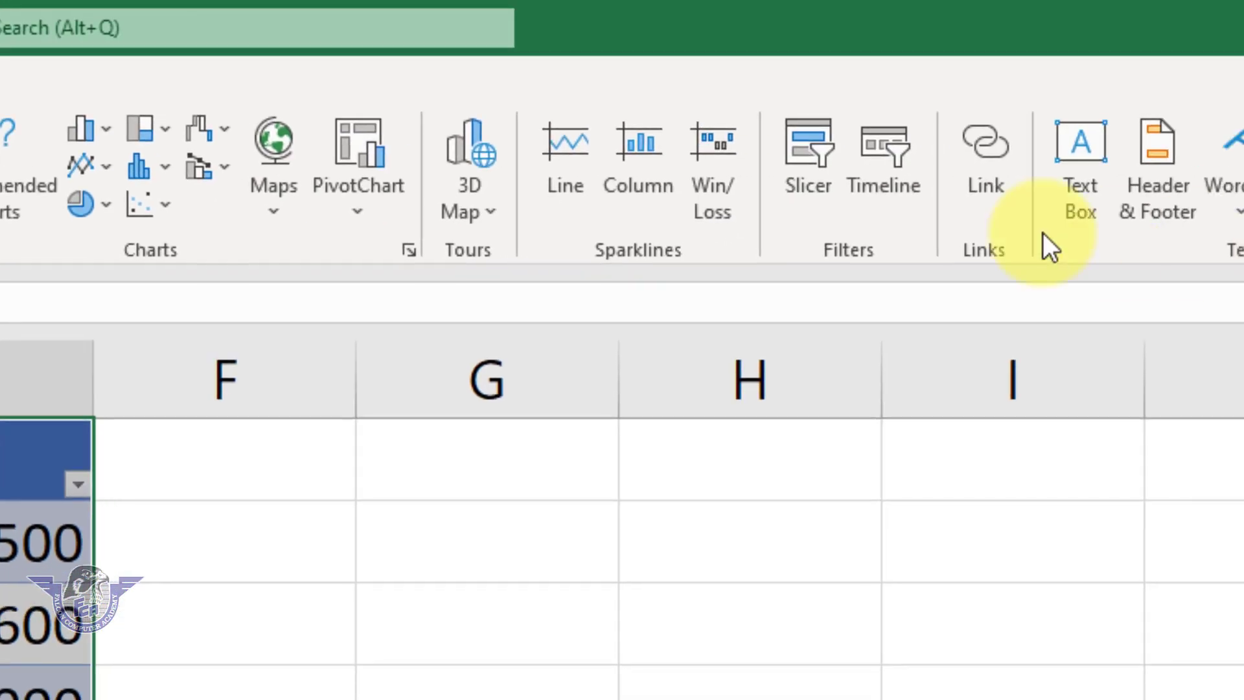
pyautogui.click(806, 179)
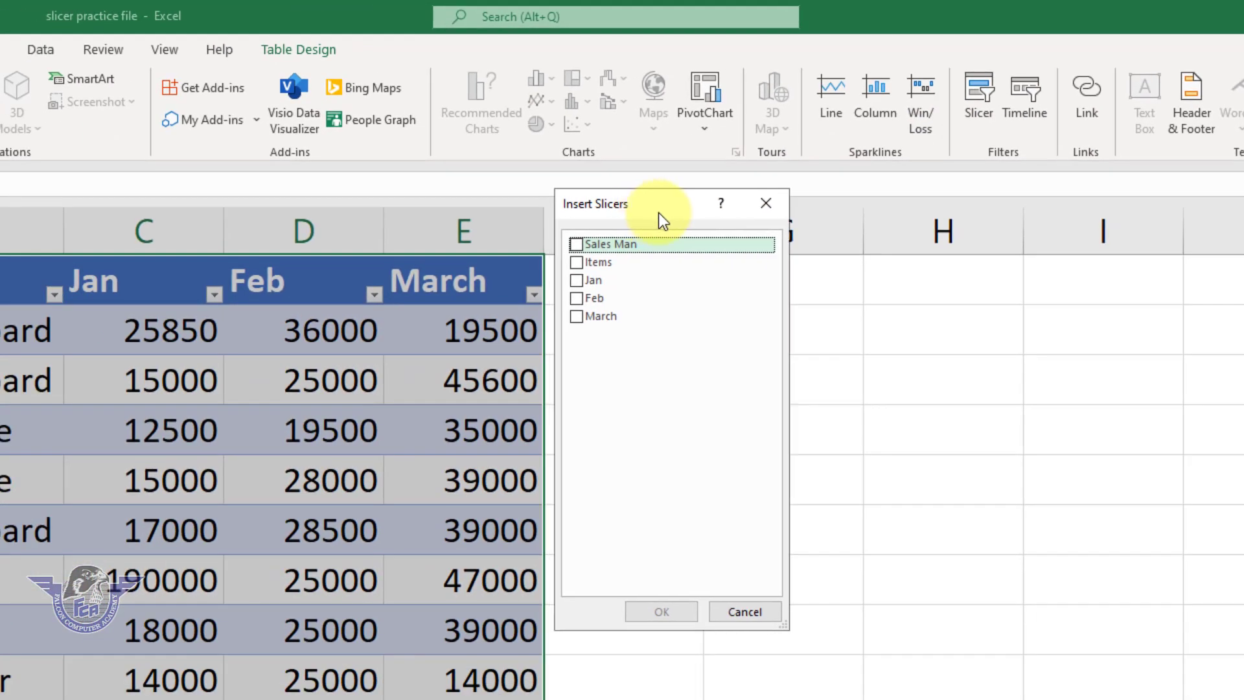
pyautogui.moveTo(299, 324); pyautogui.dragTo(567, 418)
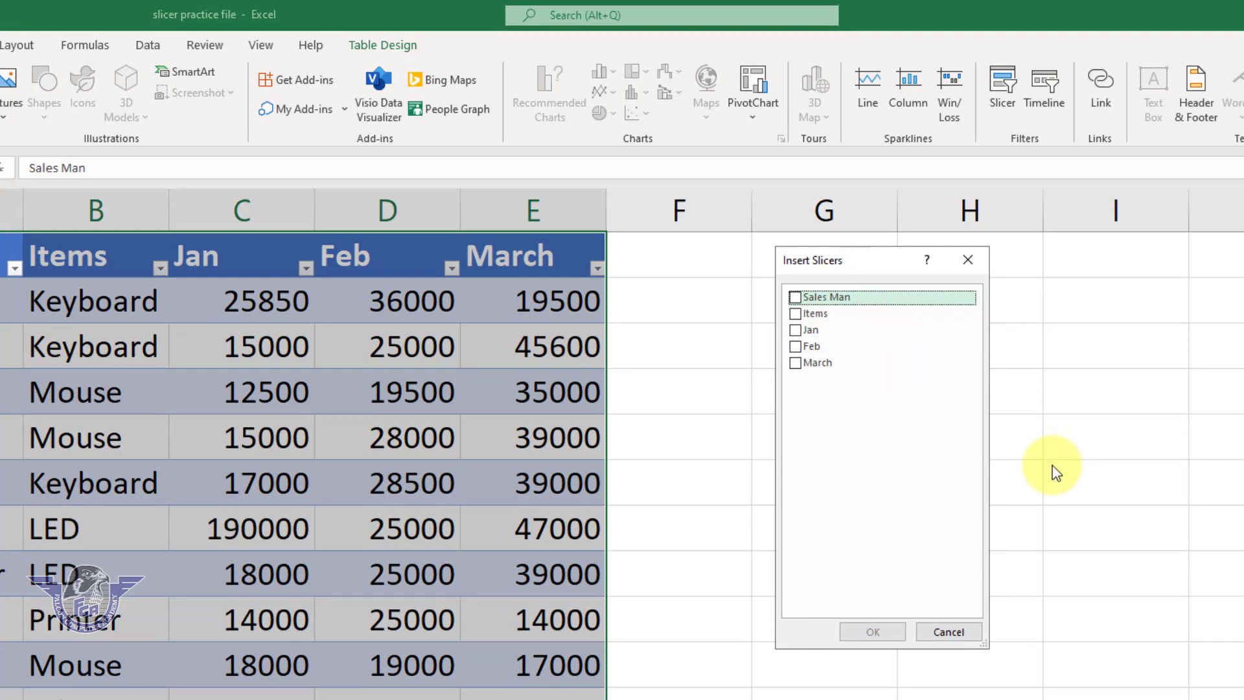
pyautogui.click(794, 302)
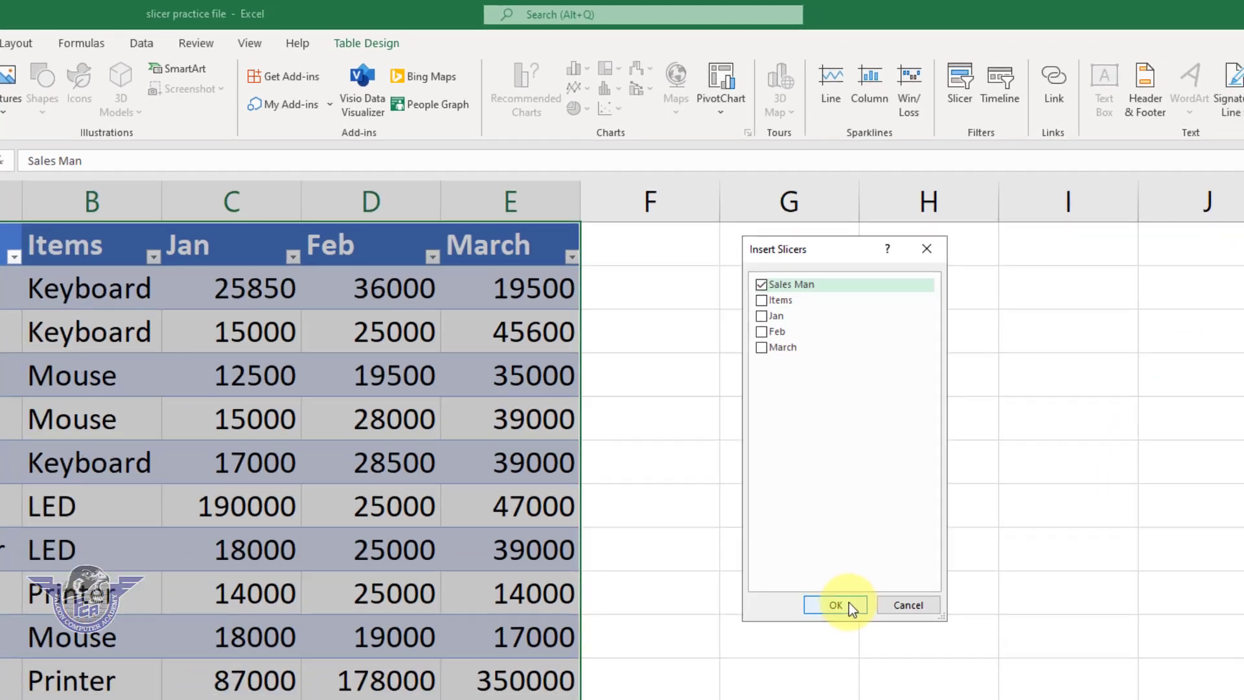
pyautogui.click(842, 604)
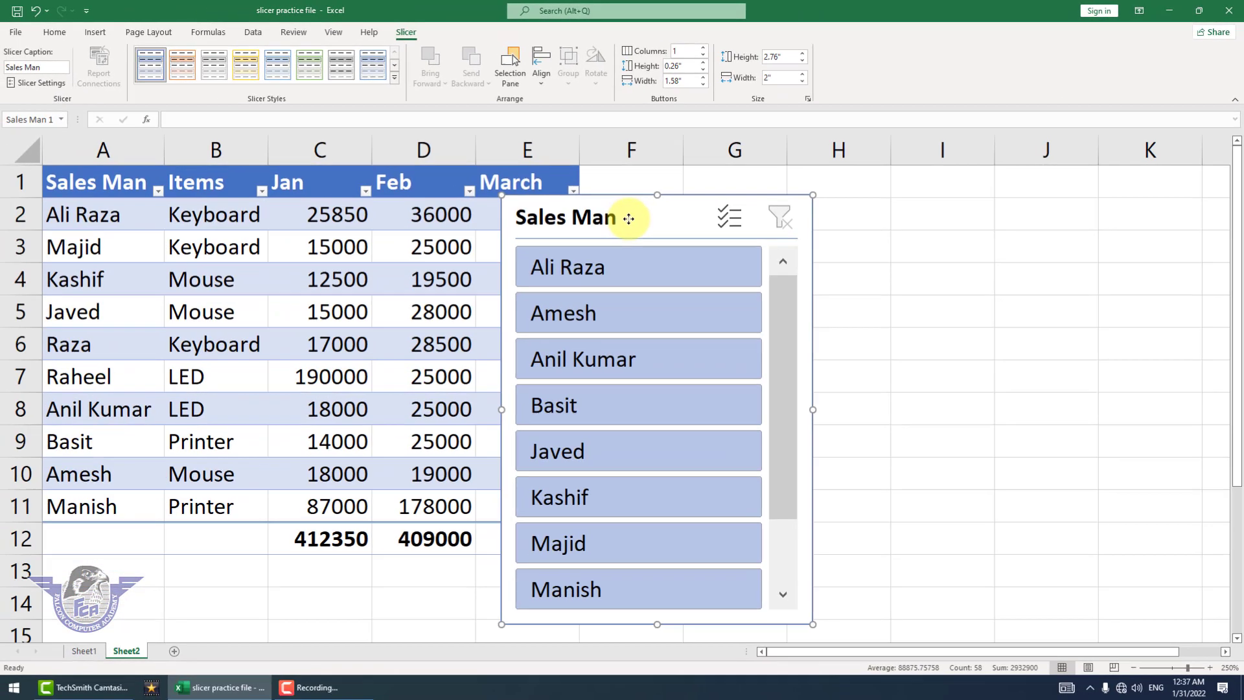
pyautogui.moveTo(629, 219); pyautogui.dragTo(831, 201)
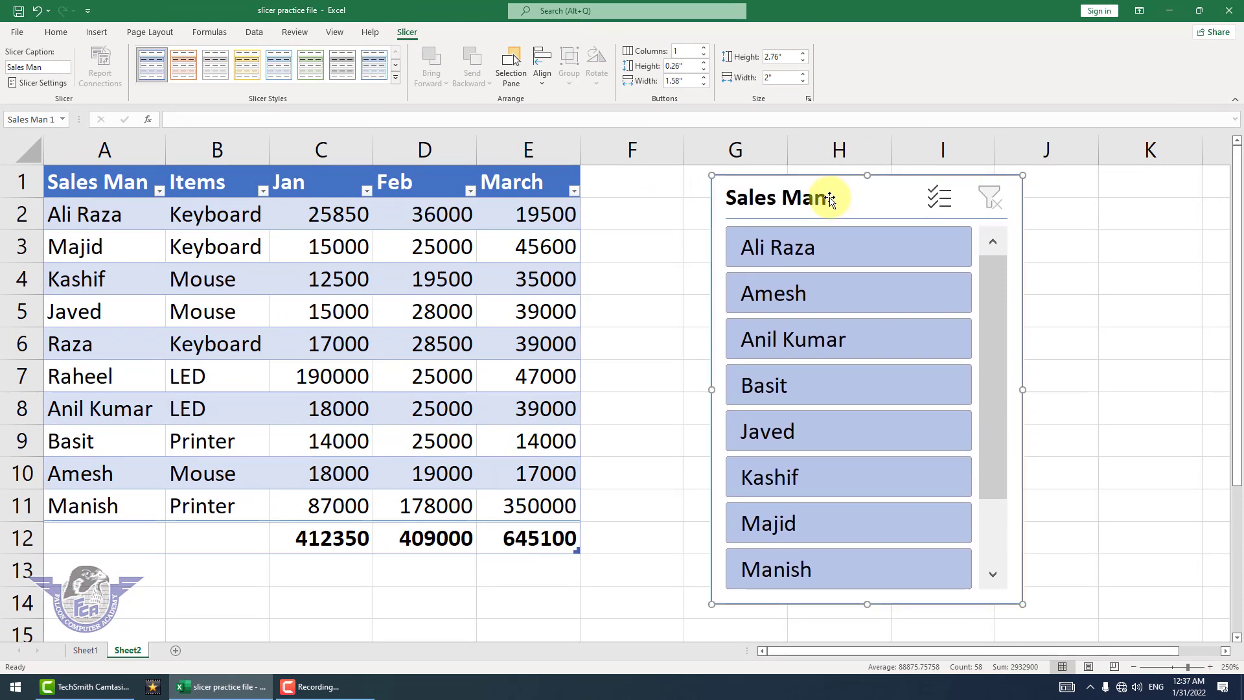
# Filter the table with the Sales Man slicer by each of its first six entries, one at a time
pyautogui.click(787, 256)
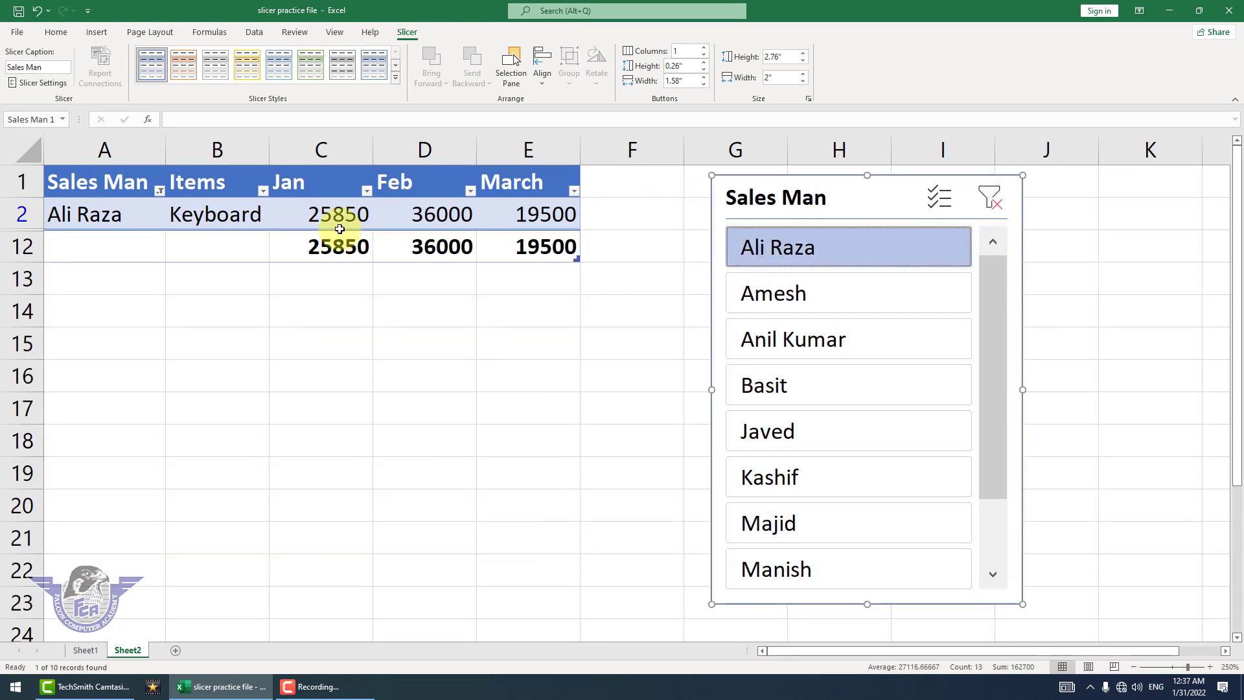
pyautogui.click(778, 302)
pyautogui.click(782, 348)
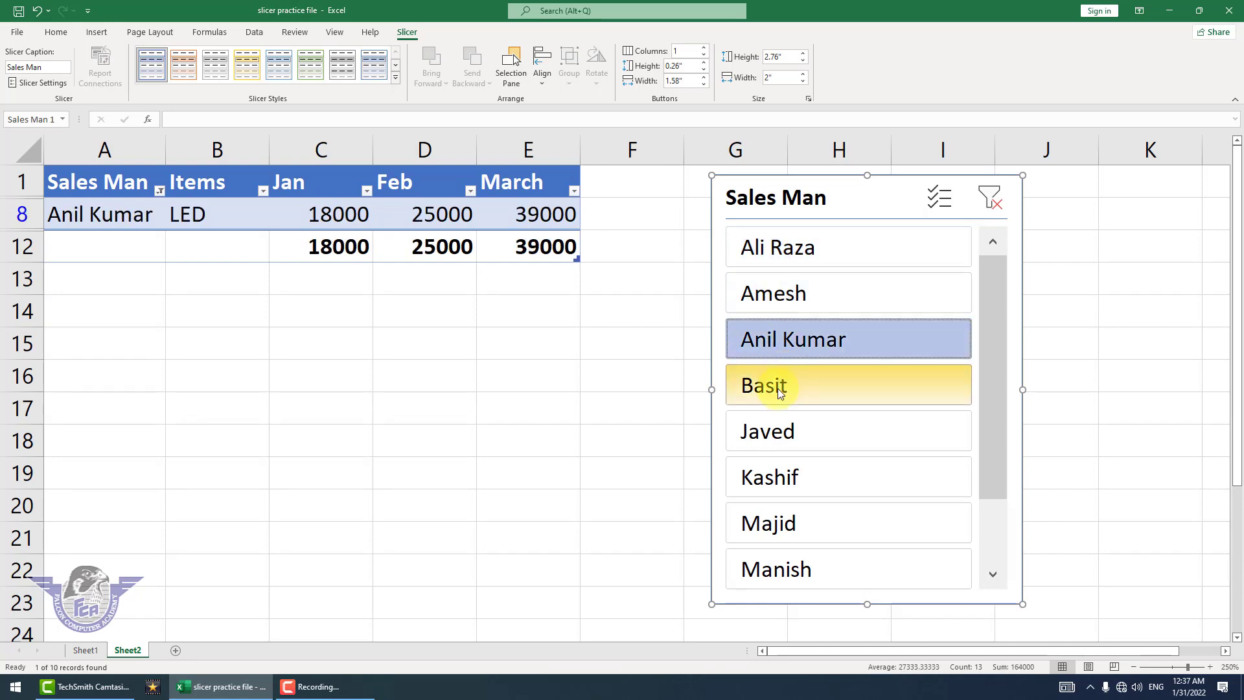
pyautogui.click(777, 387)
pyautogui.click(778, 430)
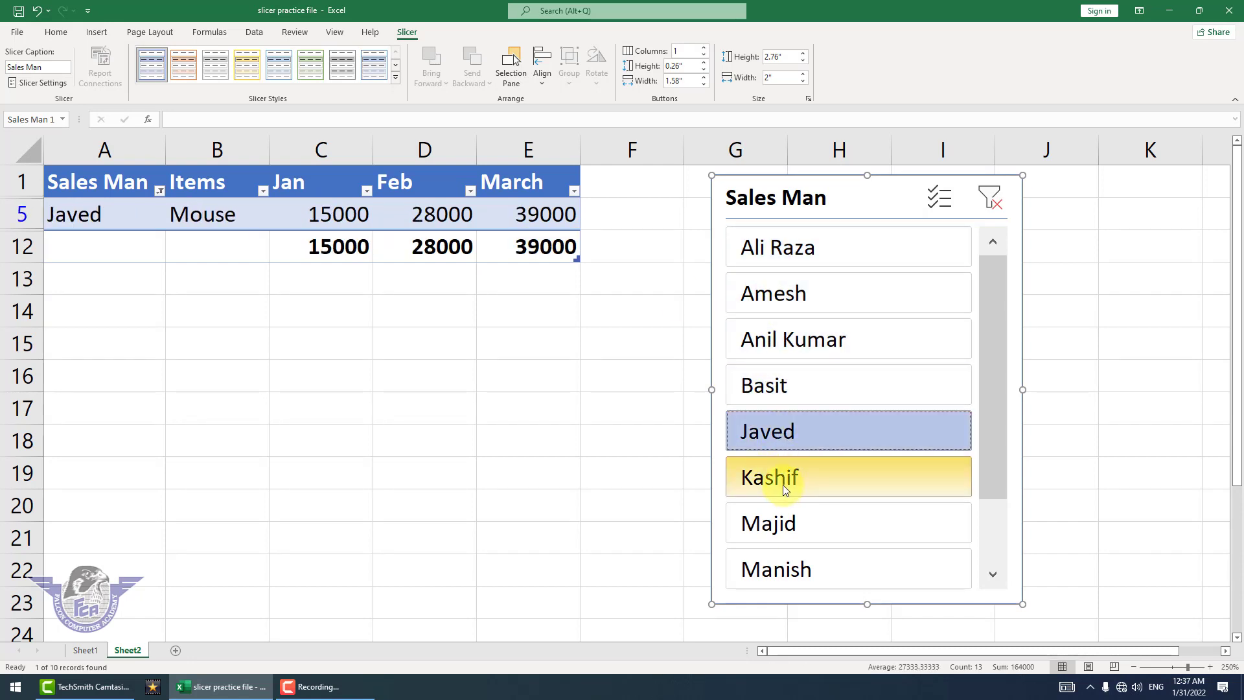
pyautogui.click(783, 478)
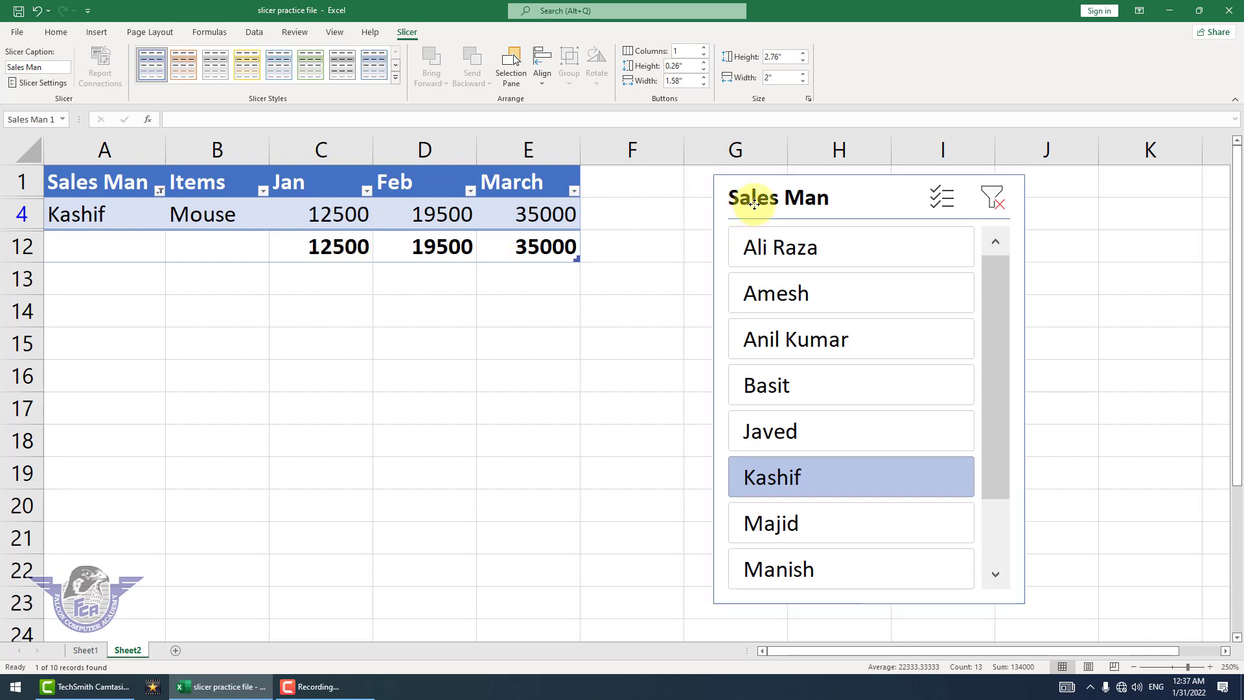
# Move the Sales Man slicer over columns H to K and clear its filter
pyautogui.moveTo(757, 202); pyautogui.dragTo(883, 197)
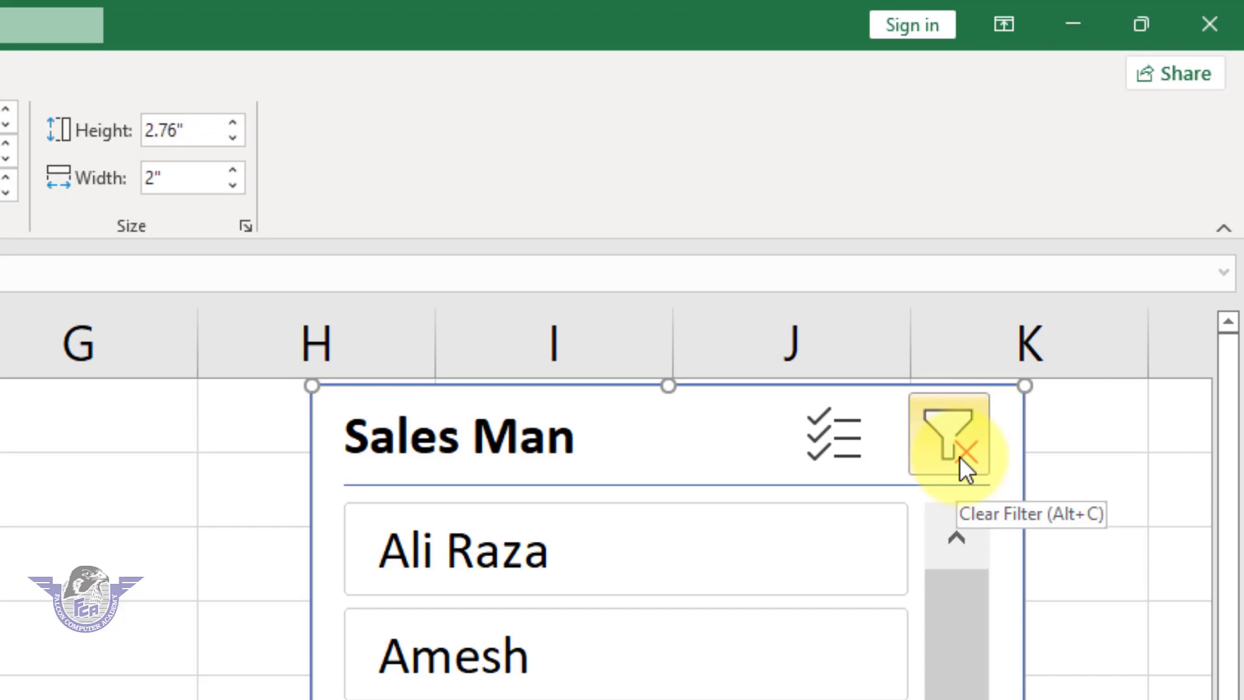
pyautogui.click(958, 456)
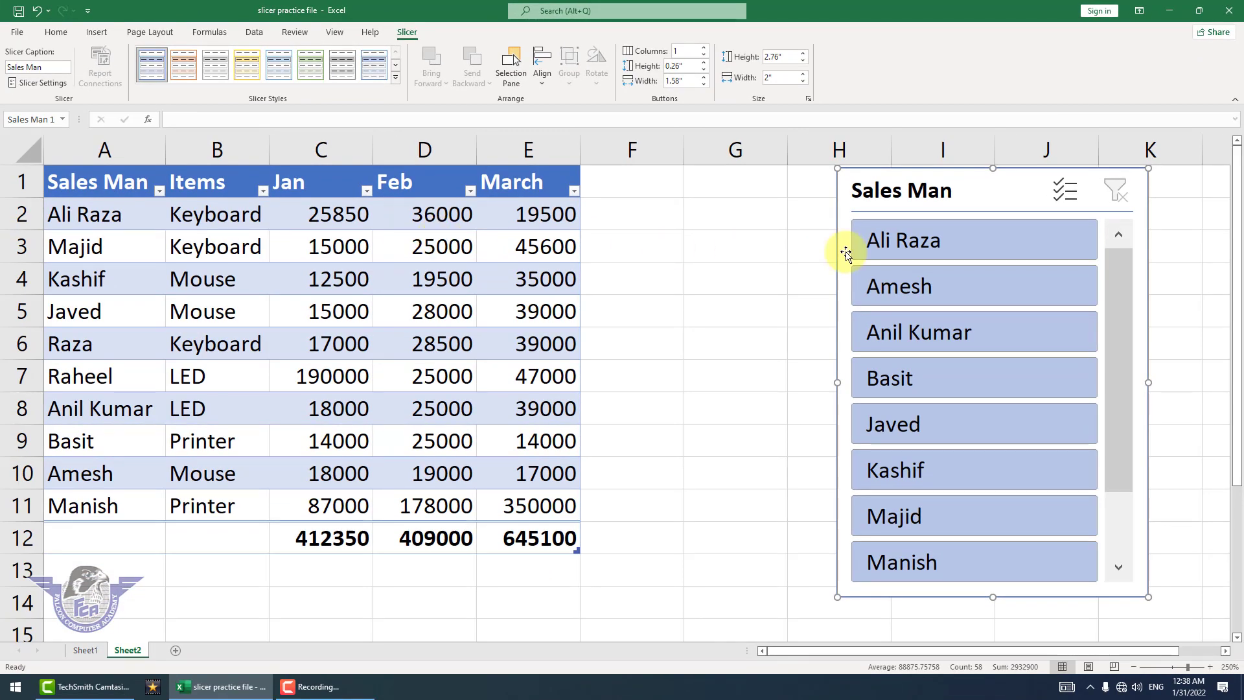
# Insert an Items slicer for the table A1:E12 and arrange it between the table and the Sales Man slicer
pyautogui.moveTo(94, 182); pyautogui.dragTo(553, 520)
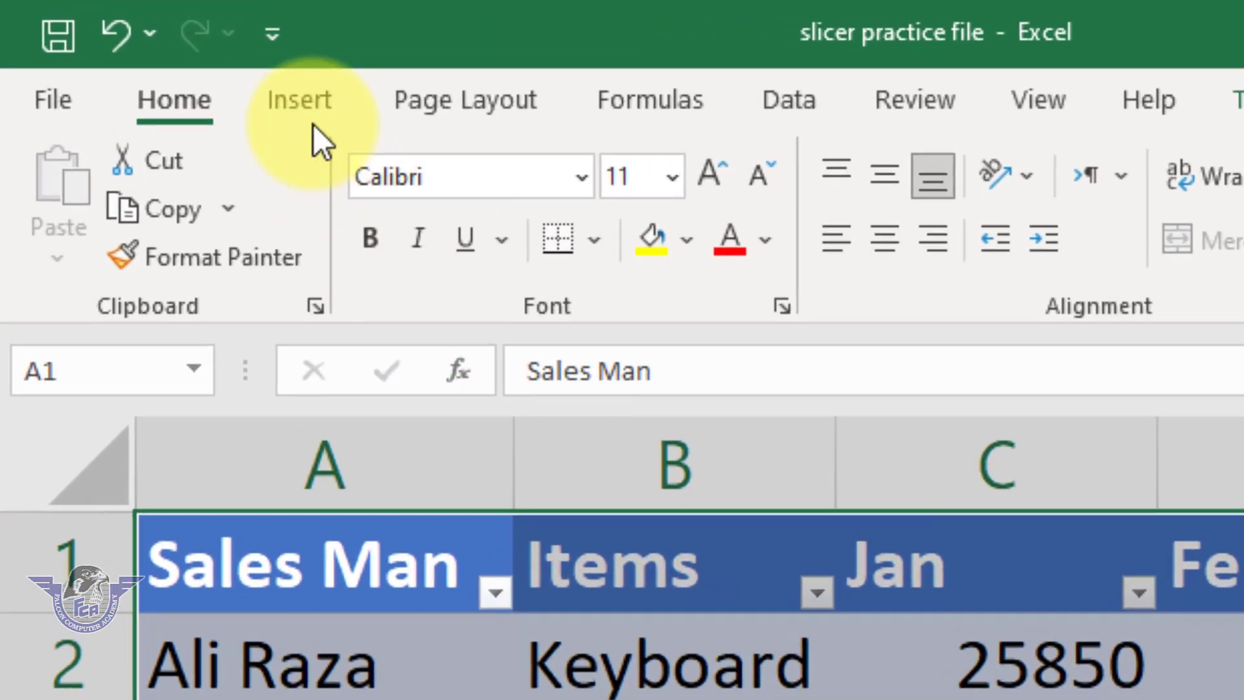
pyautogui.click(99, 36)
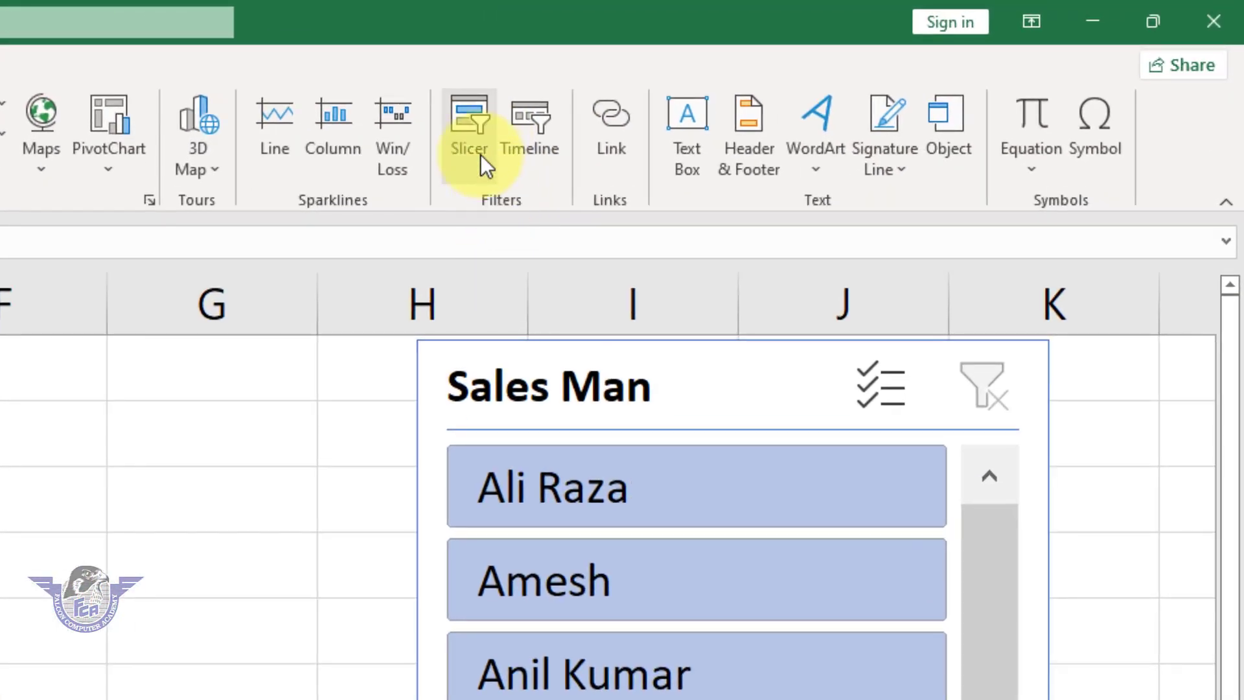
pyautogui.click(479, 131)
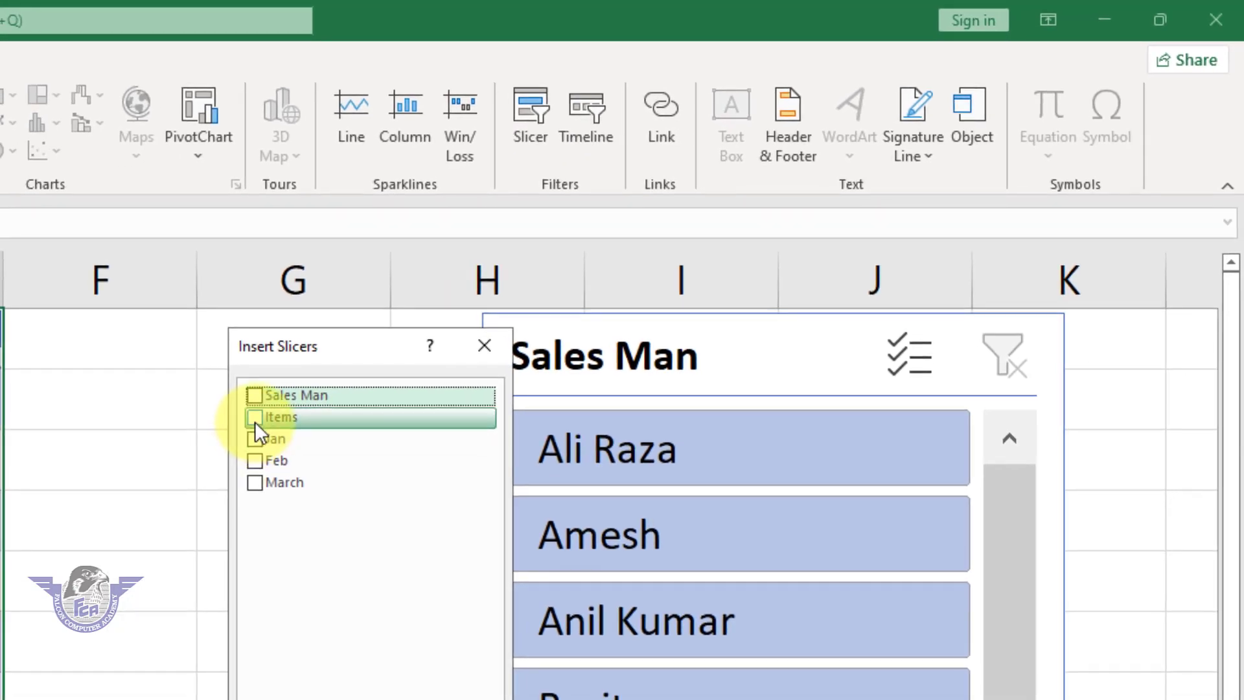
pyautogui.click(178, 449)
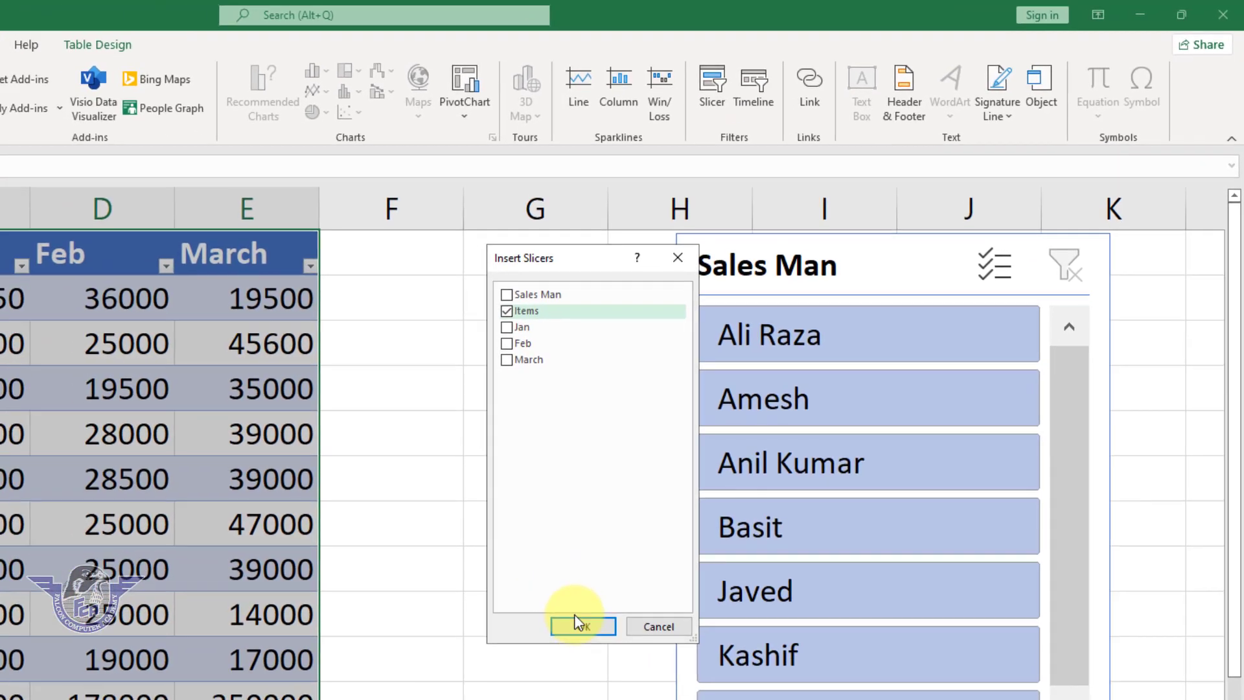
pyautogui.click(577, 622)
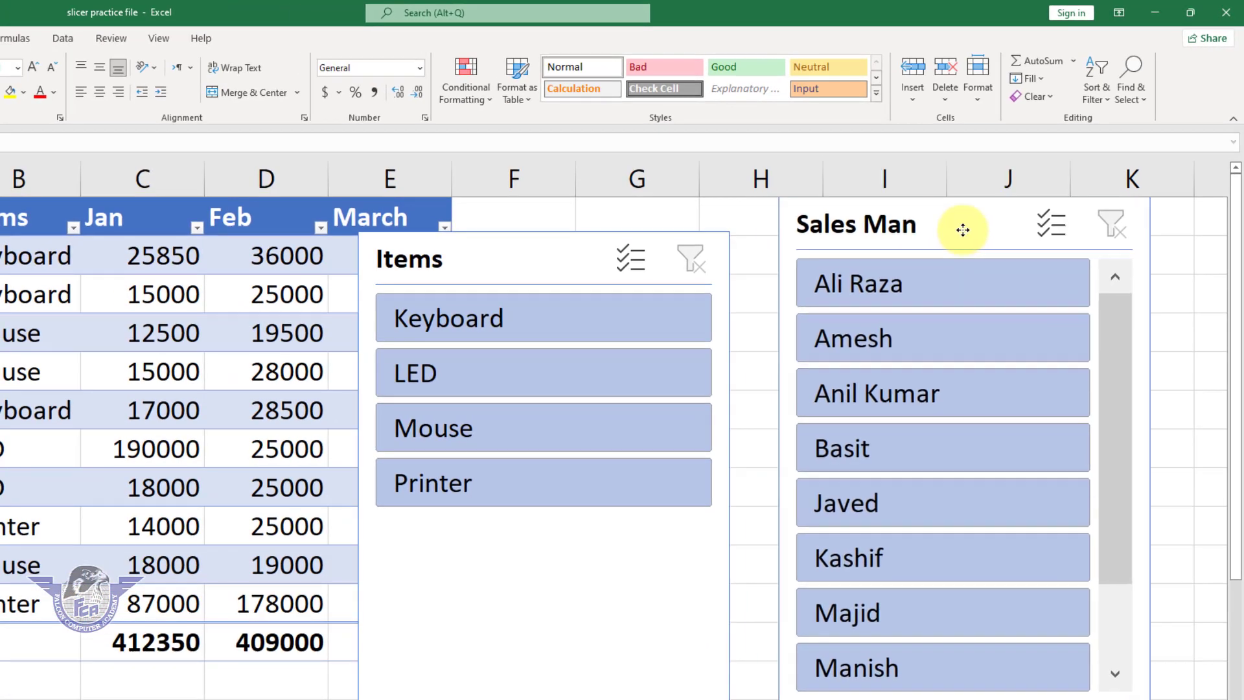
pyautogui.moveTo(962, 229); pyautogui.dragTo(1041, 230)
pyautogui.moveTo(541, 257); pyautogui.dragTo(661, 228)
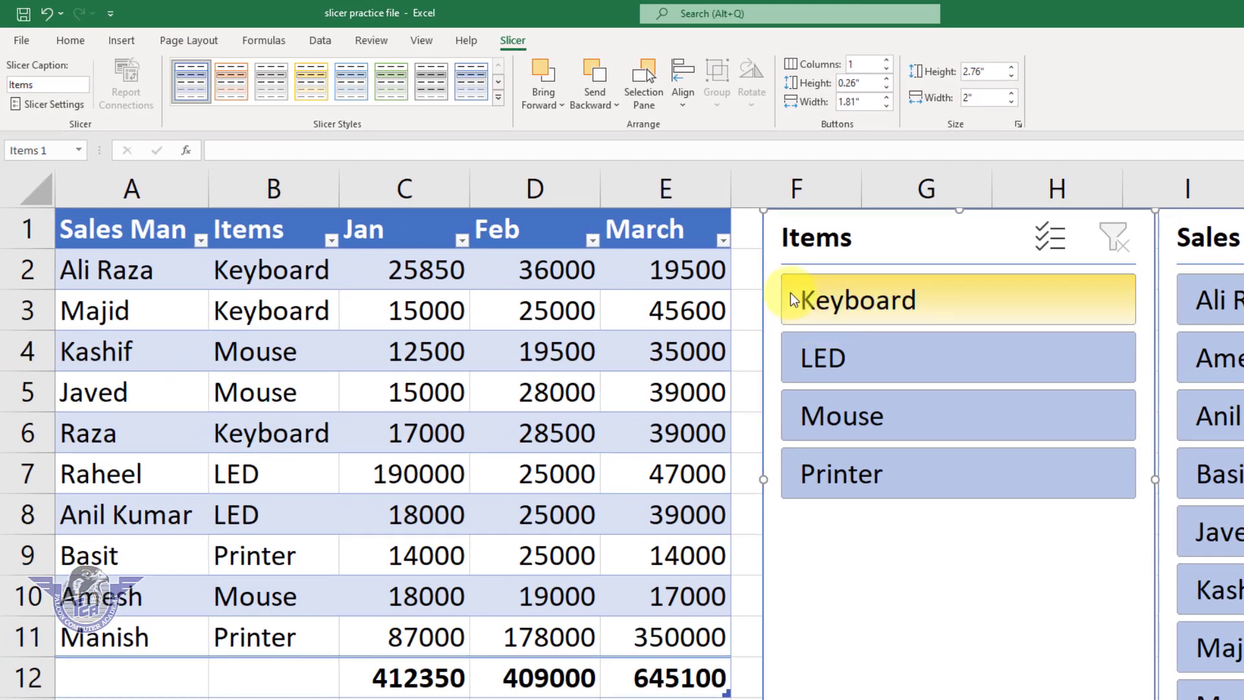
# Filter the table with the Items slicer by Keyboard, LED, Mouse and Printer in turn, and revisit LED and Mouse
pyautogui.click(778, 294)
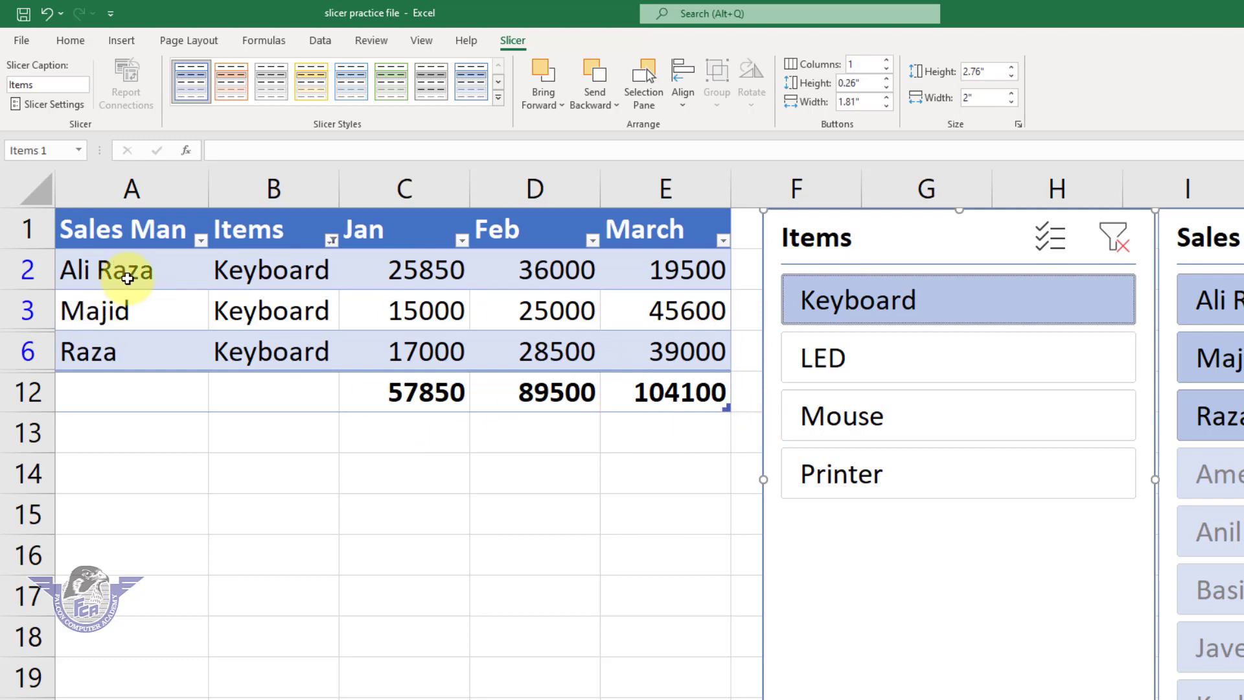
pyautogui.click(802, 356)
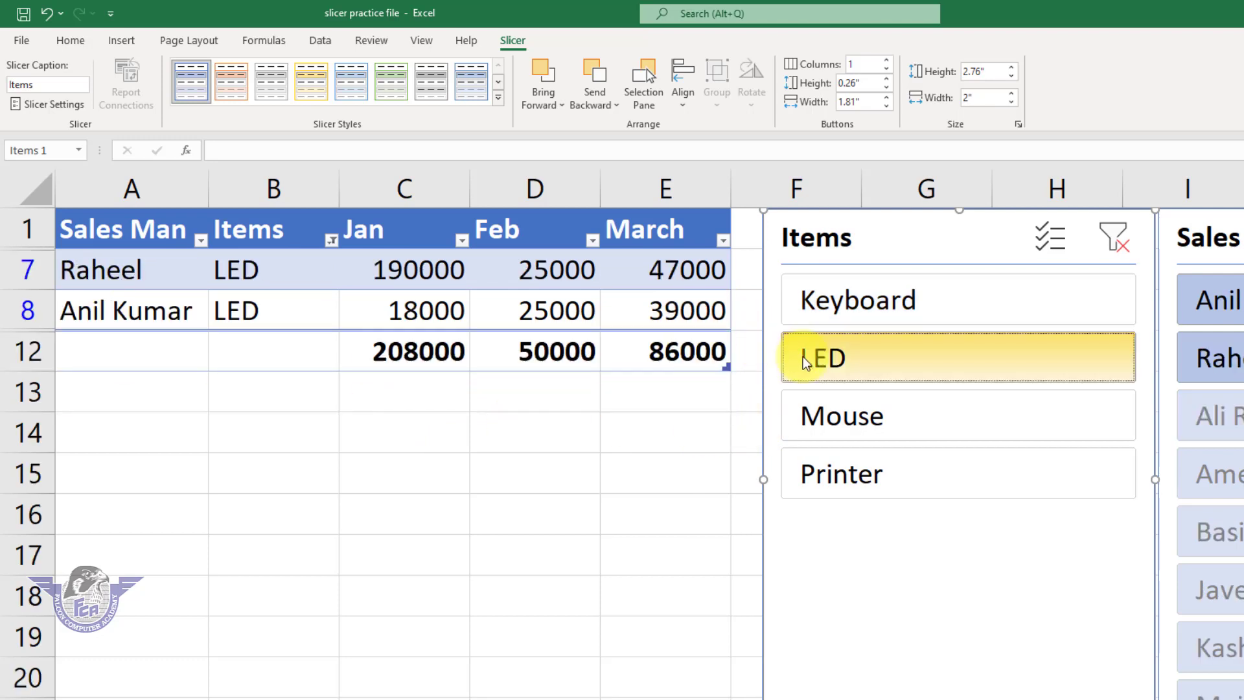
pyautogui.click(849, 421)
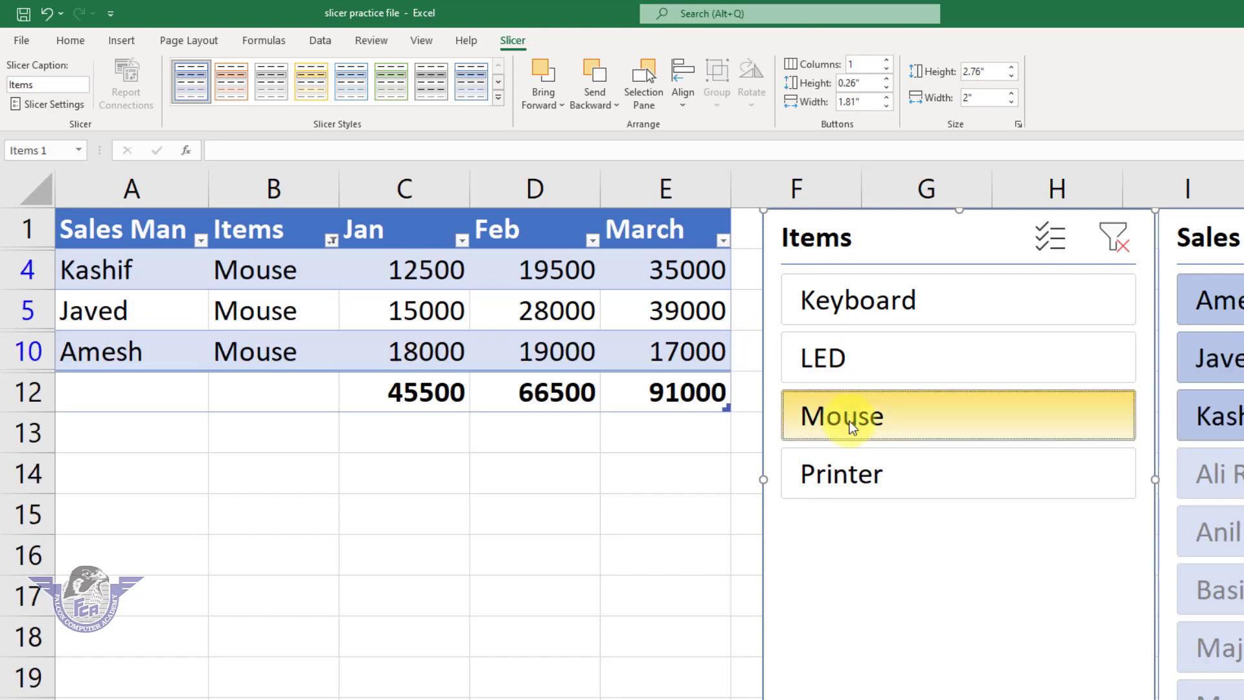
pyautogui.click(853, 488)
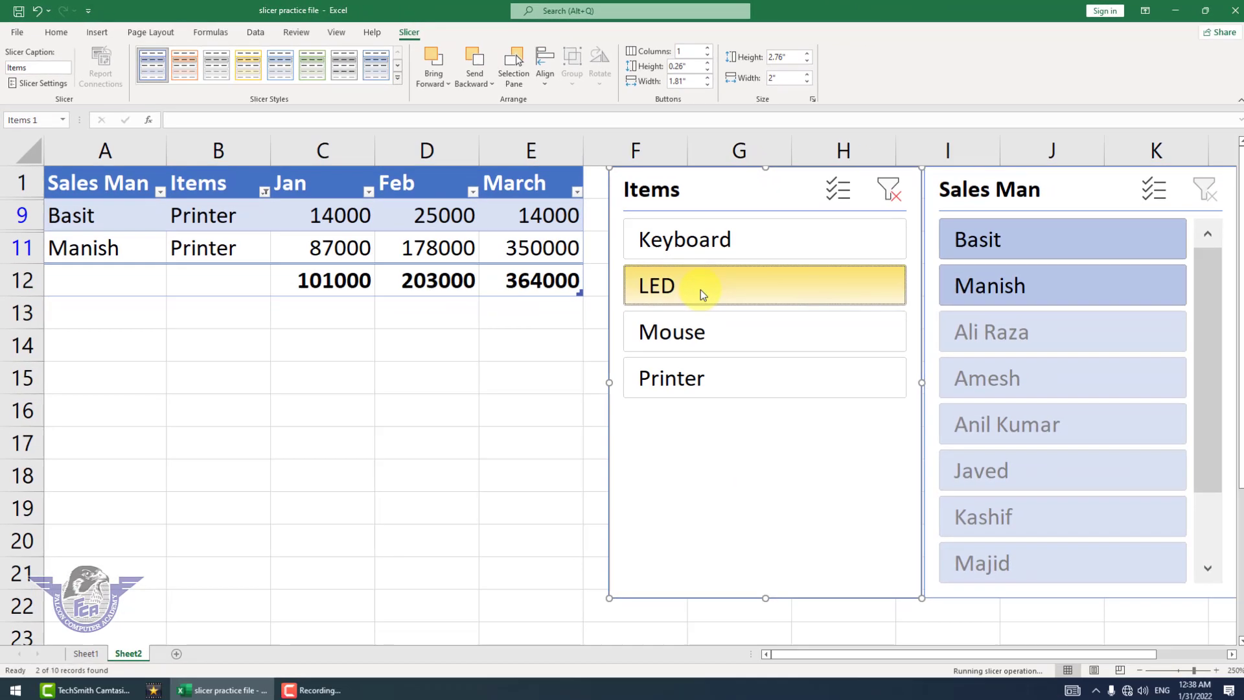
pyautogui.click(825, 340)
pyautogui.click(817, 279)
pyautogui.click(818, 337)
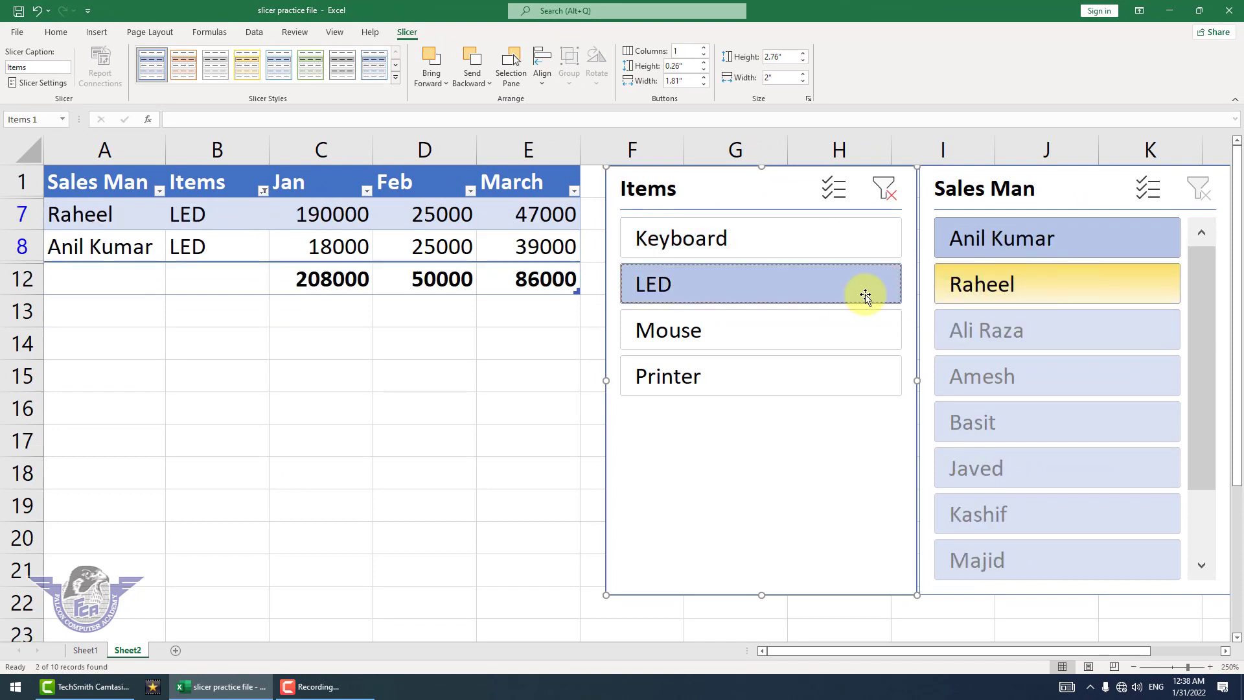
pyautogui.click(690, 325)
# Filter the table to Keyboard and LED together with the Items slicer, and clear that filter
pyautogui.click(699, 246)
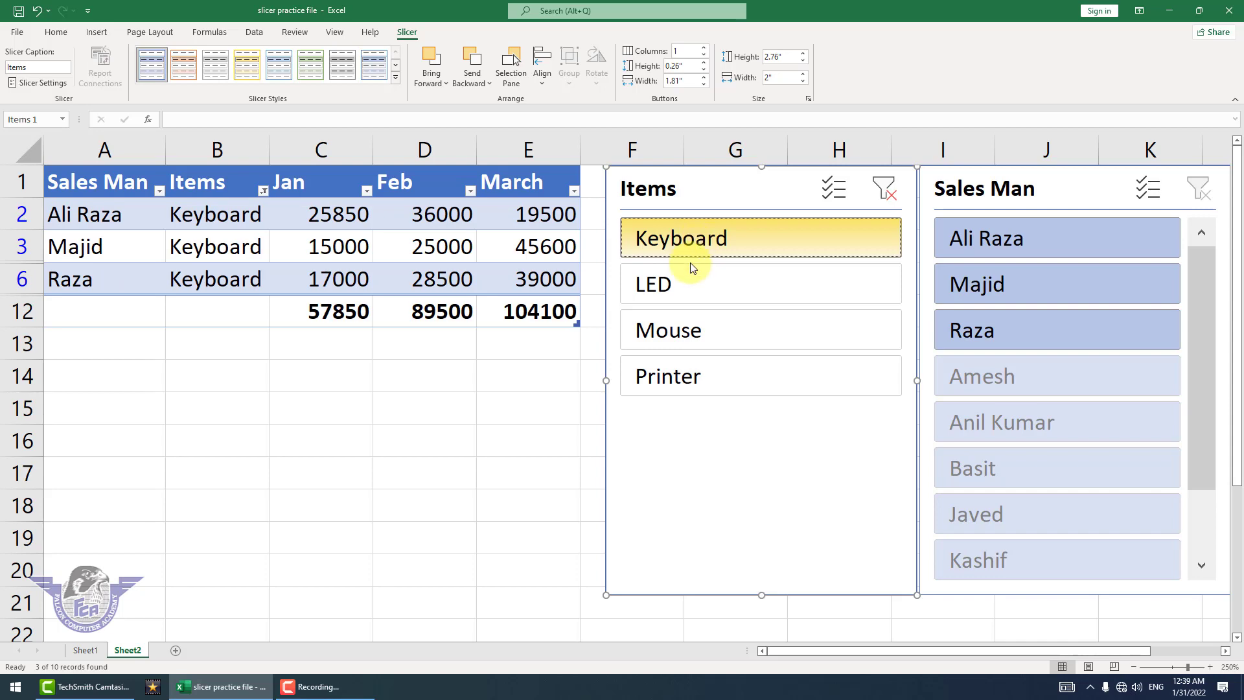
pyautogui.press('ctrl')
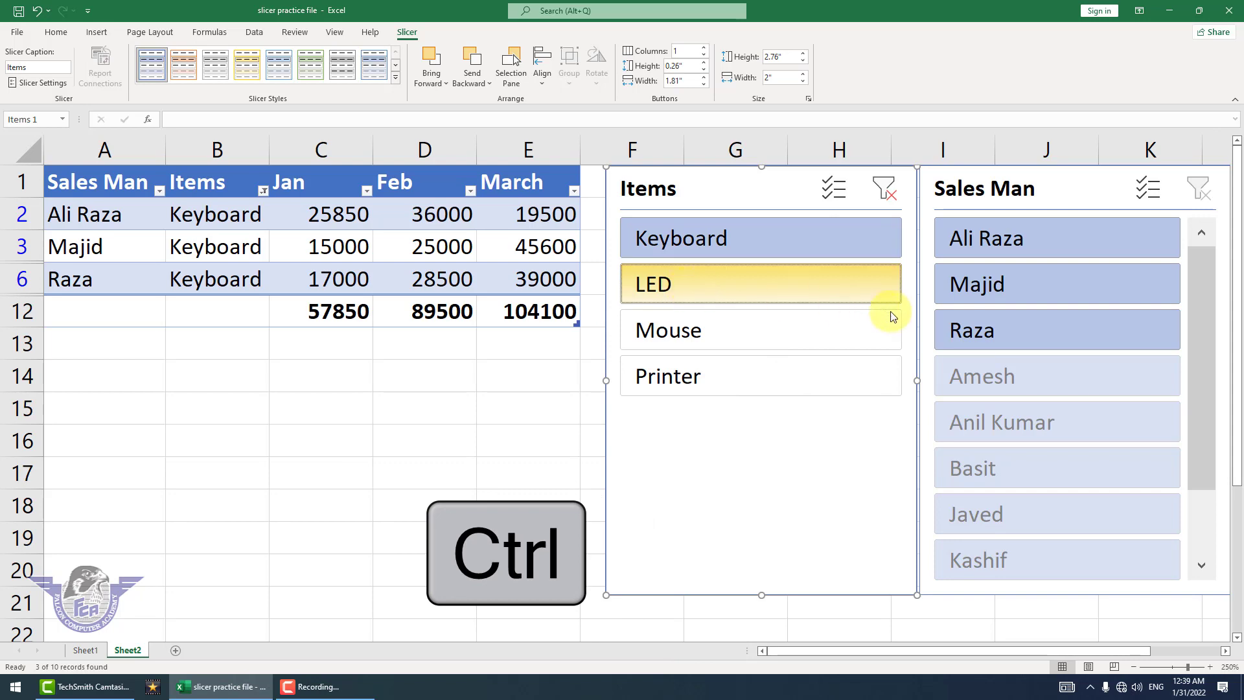
pyautogui.keyDown('ctrl'); pyautogui.click(687, 286); pyautogui.keyUp('ctrl')
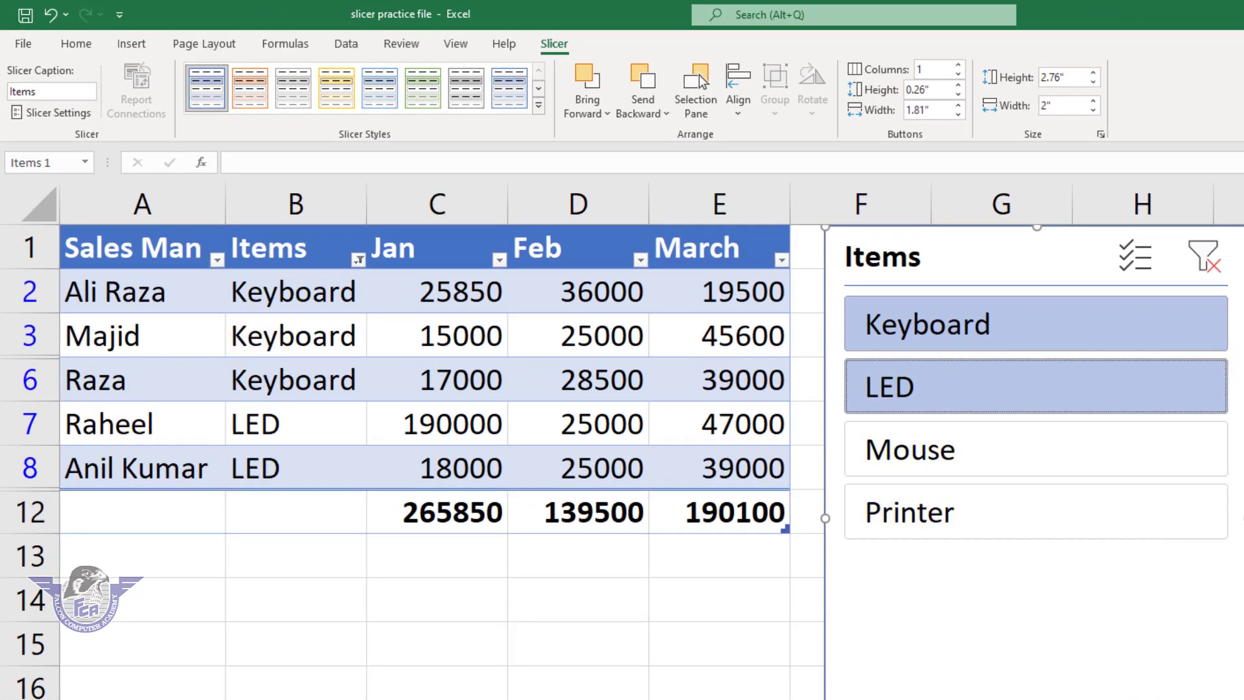
pyautogui.click(1211, 265)
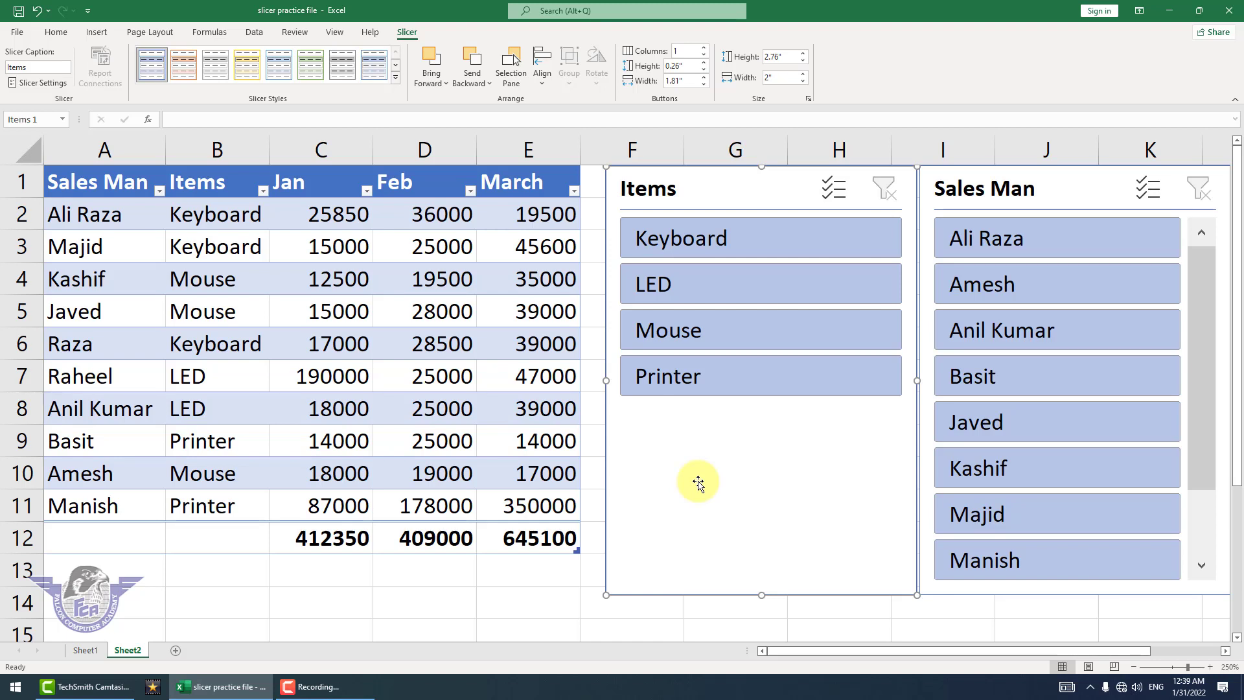
# Switch the Items slicer through LED, Keyboard, Mouse and Printer one at a time, and leave the table filtered to LED
pyautogui.click(710, 291)
pyautogui.click(713, 239)
pyautogui.click(706, 333)
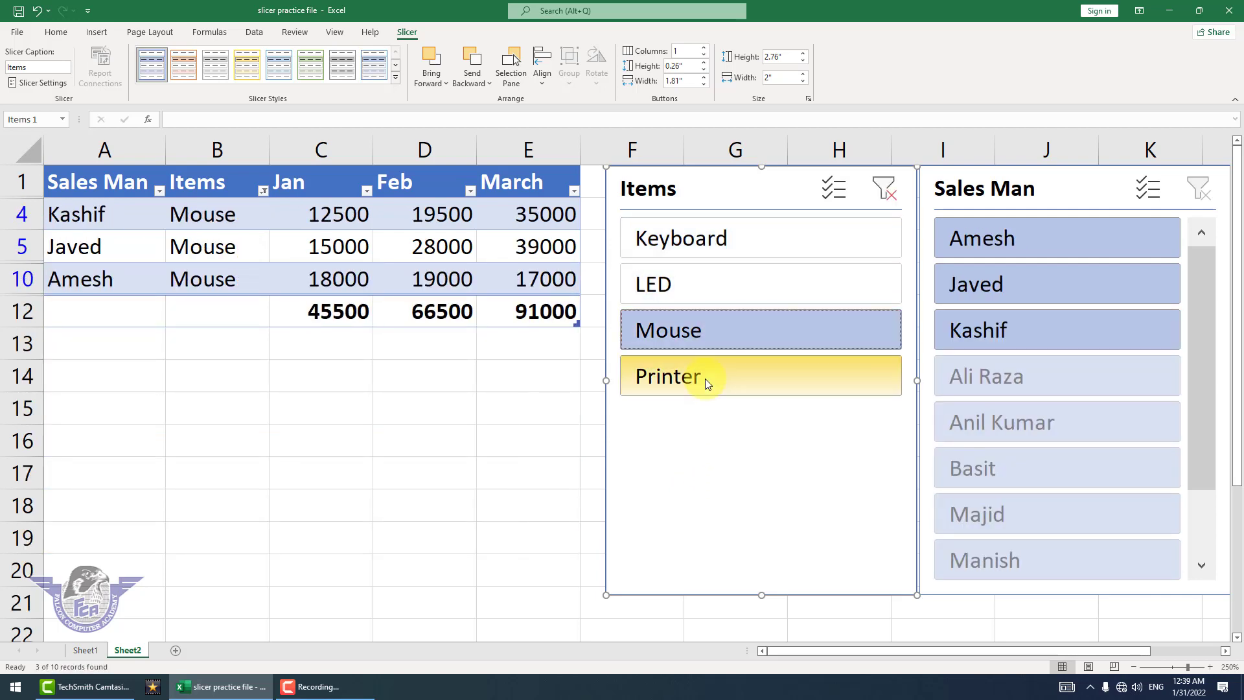
pyautogui.click(705, 379)
pyautogui.click(711, 328)
pyautogui.click(729, 242)
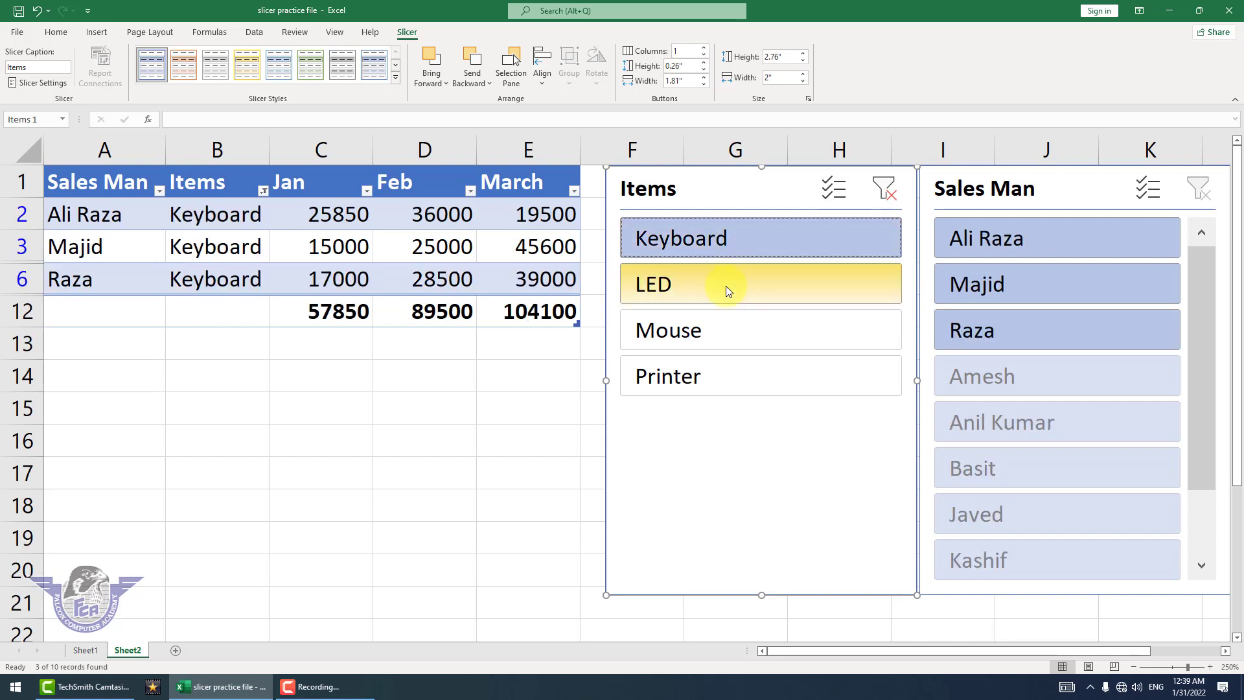
pyautogui.click(726, 285)
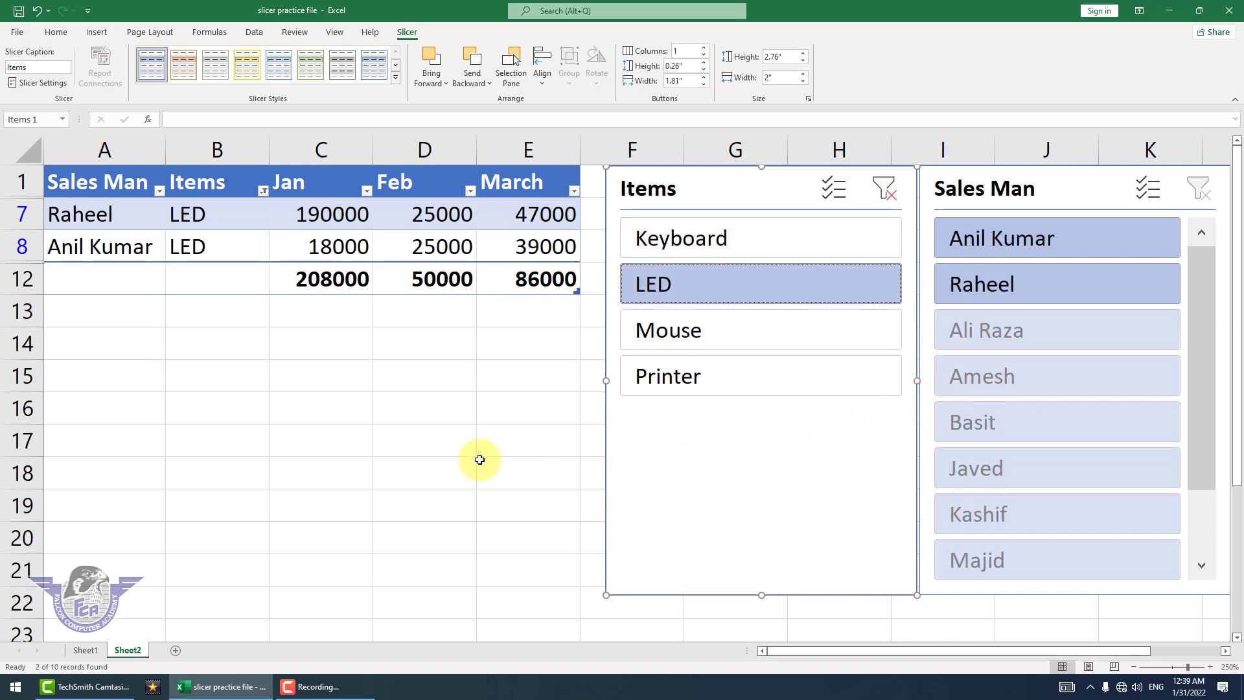